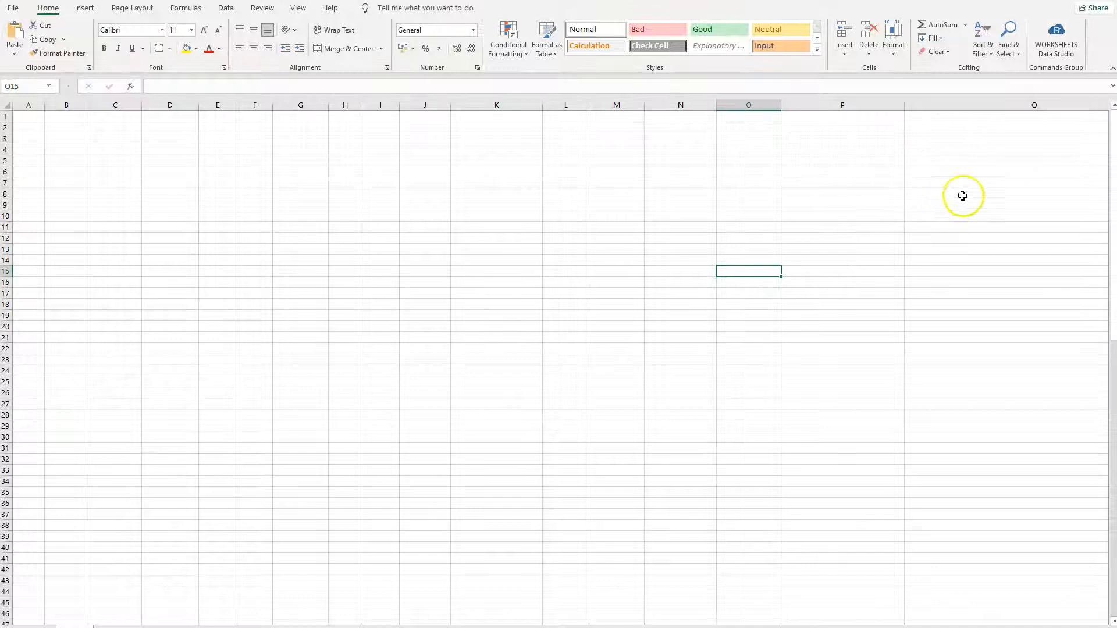
- Open the WORKSHEETS Data Studio pane at about half the window's width and log in with the account's user name and password
{"action": "left_click", "coordinate": [1057, 45]}
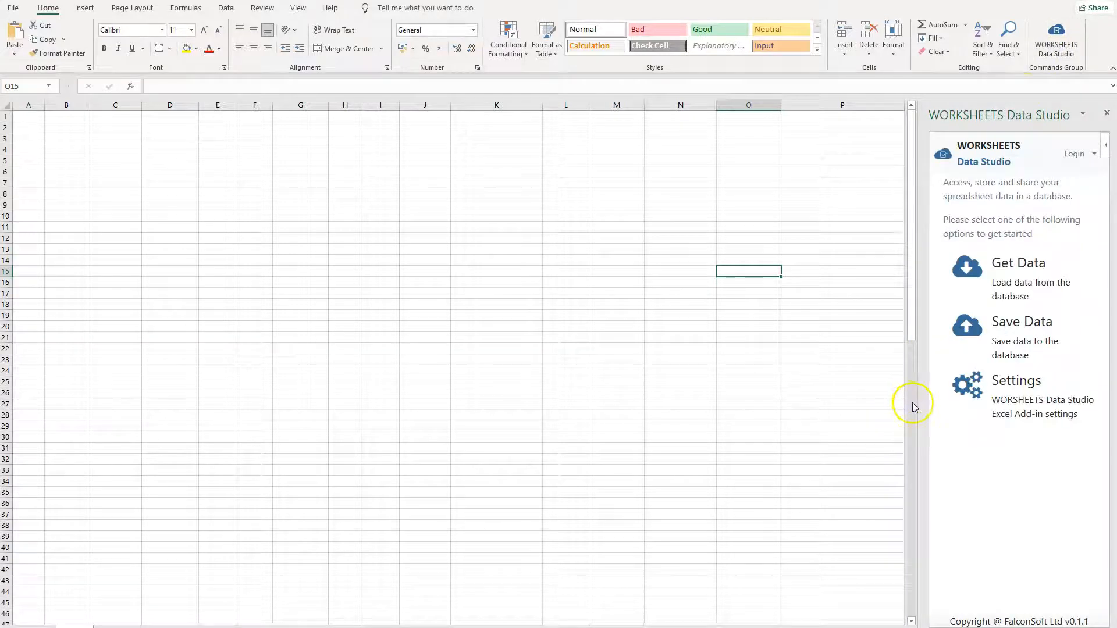
{"action": "left_click_drag", "start_coordinate": [920, 411], "coordinate": [616, 366]}
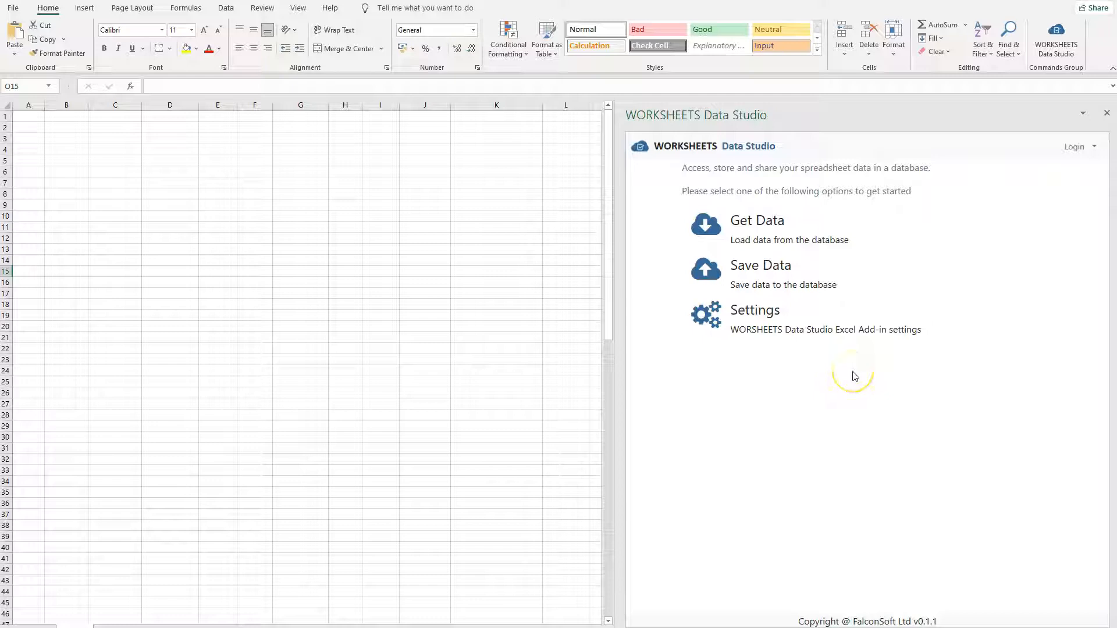
{"action": "left_click", "coordinate": [1074, 147]}
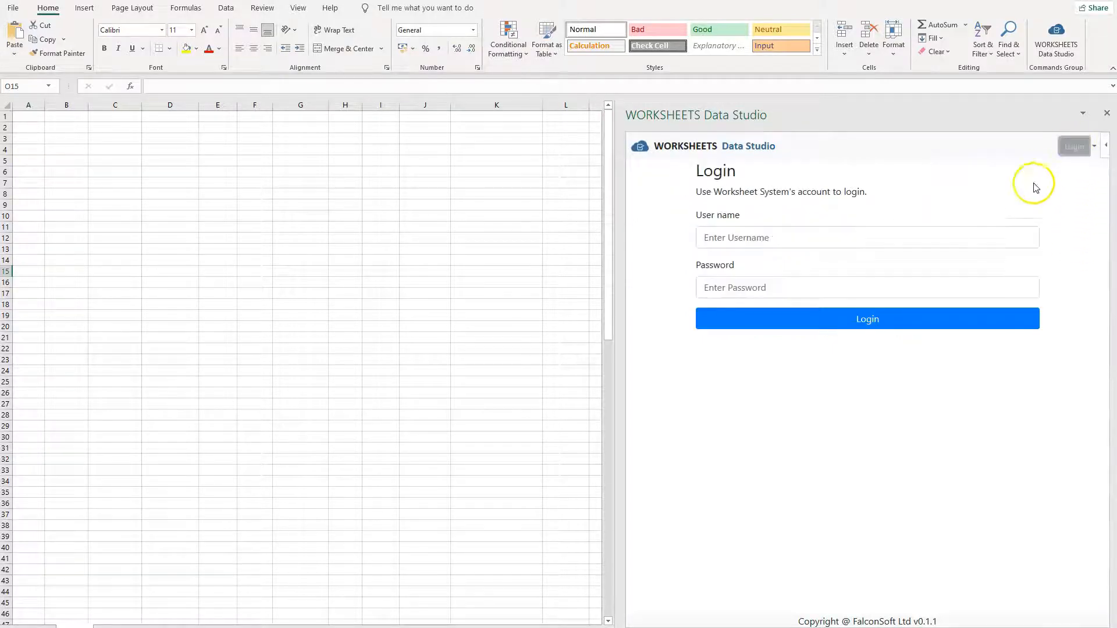
{"action": "left_click", "coordinate": [738, 237]}
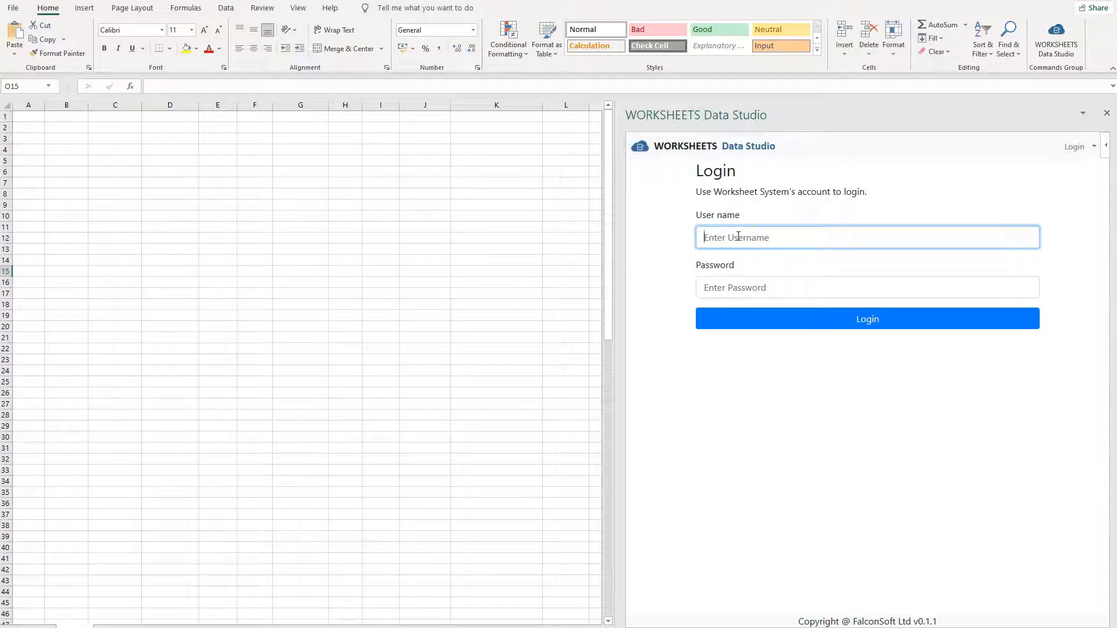
{"action": "key", "text": "Tab"}
{"action": "type", "text": "pavlo"}
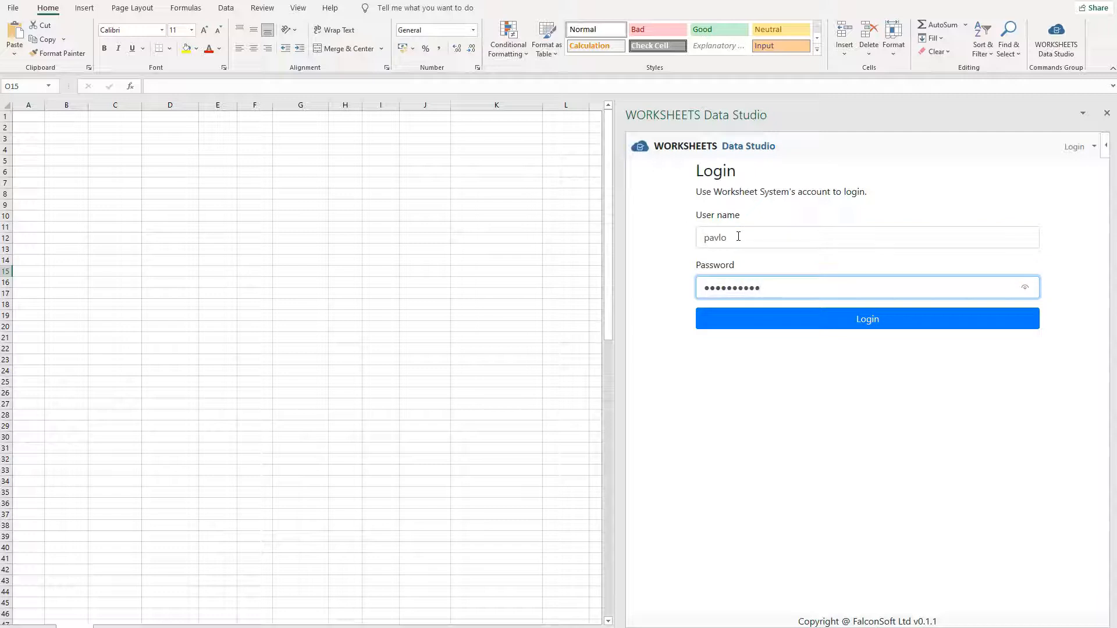
{"action": "key", "text": "Tab"}
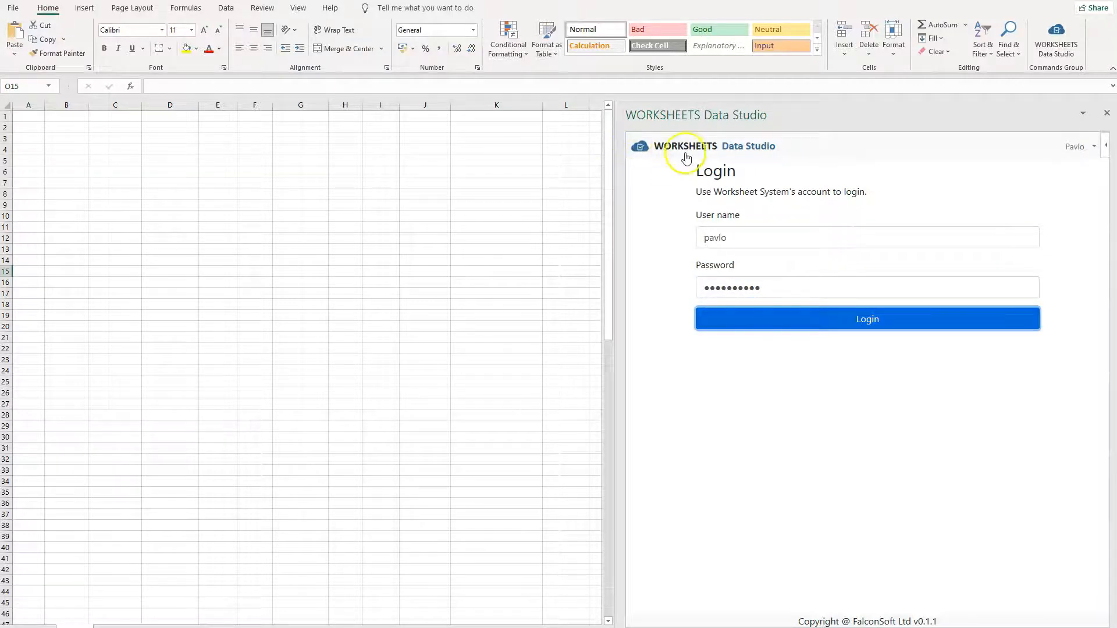
{"action": "key", "text": "Return"}
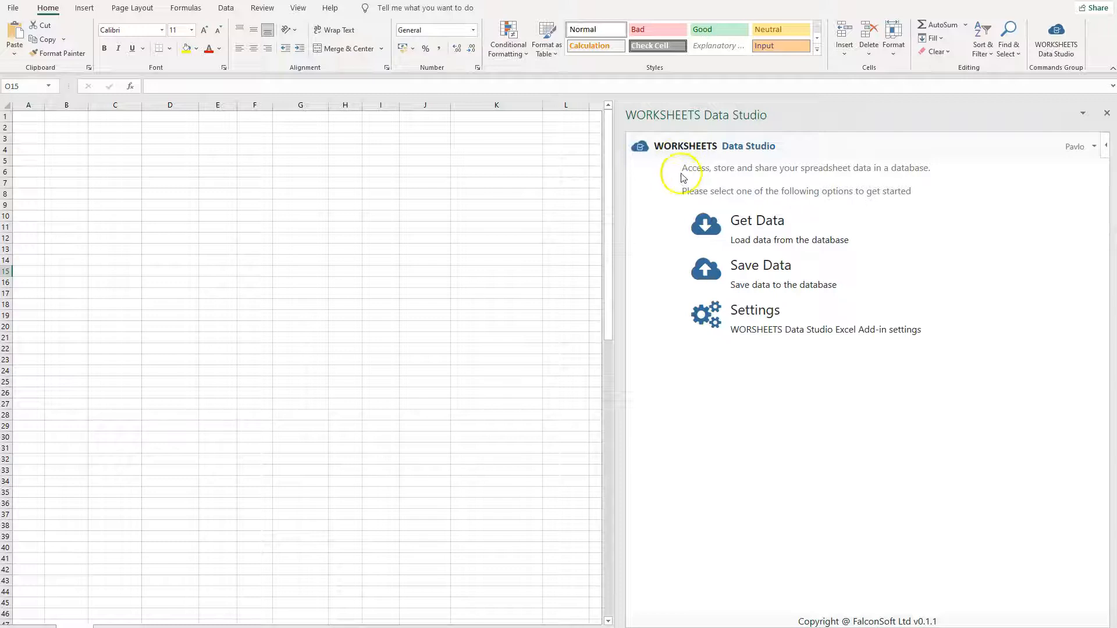
- Start loading data from the database, keeping the SQL-Shared connection and choosing the test1.AnotherTest table
{"action": "left_click", "coordinate": [764, 225]}
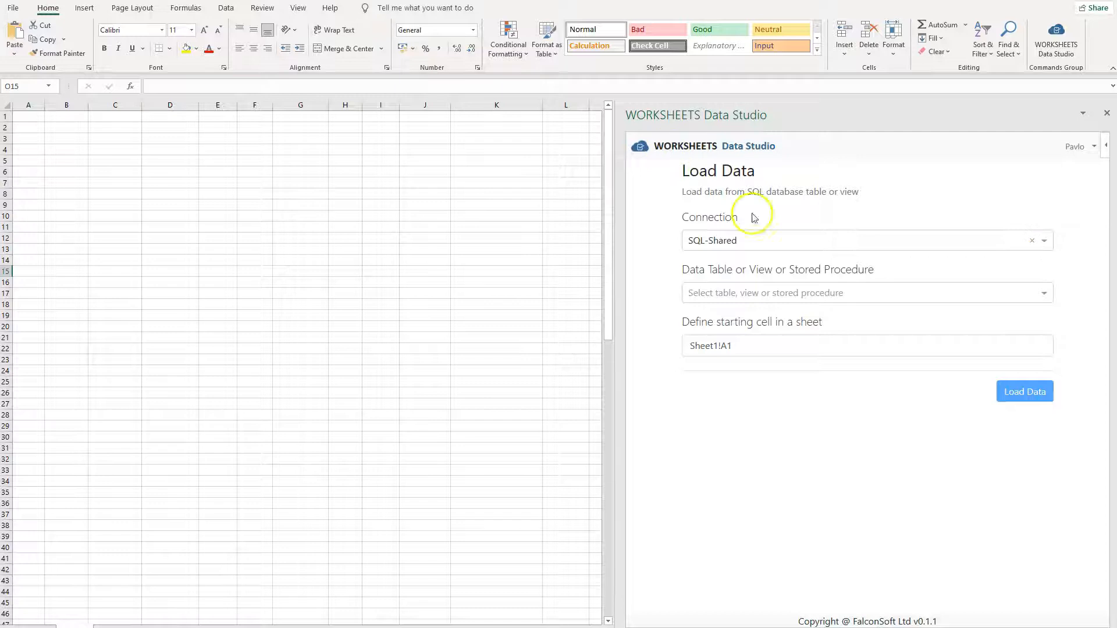
{"action": "left_click", "coordinate": [704, 243]}
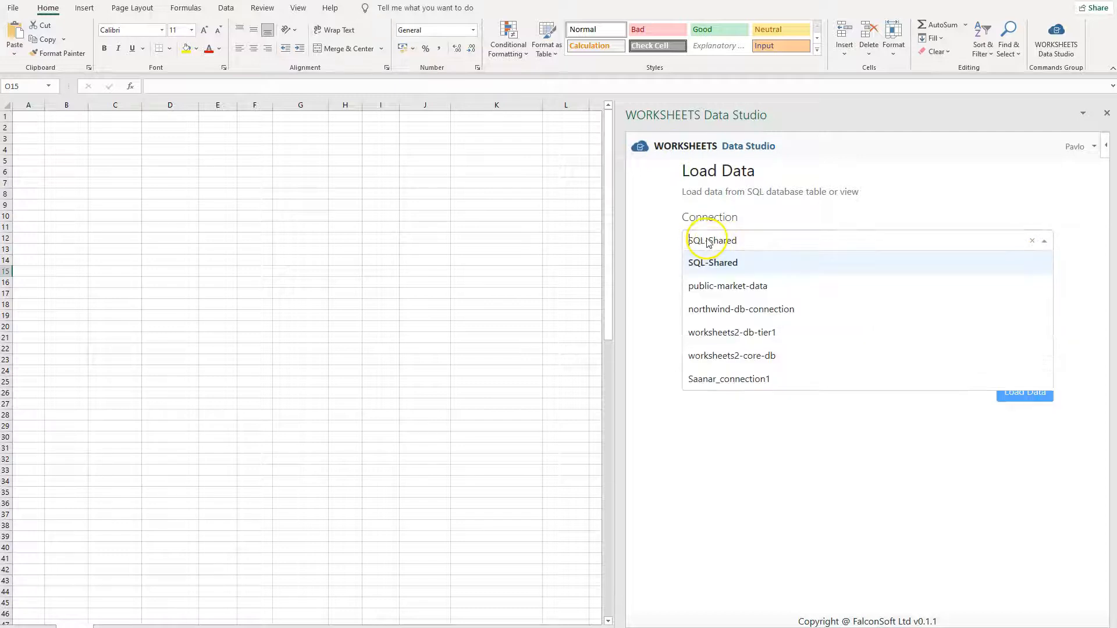
{"action": "left_click", "coordinate": [651, 252]}
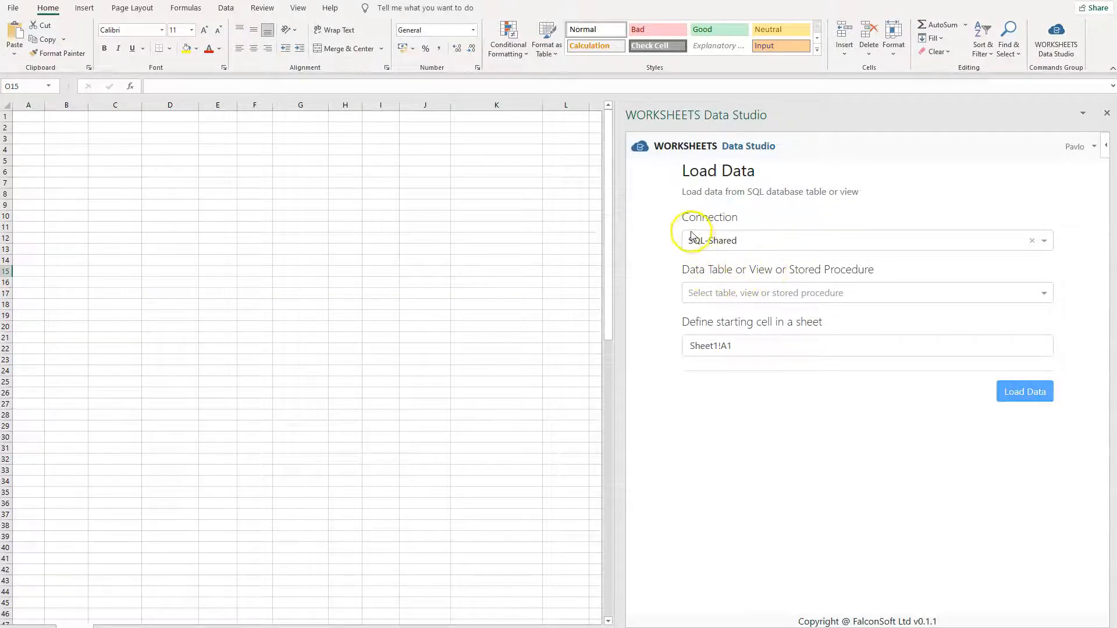
{"action": "left_click", "coordinate": [759, 292]}
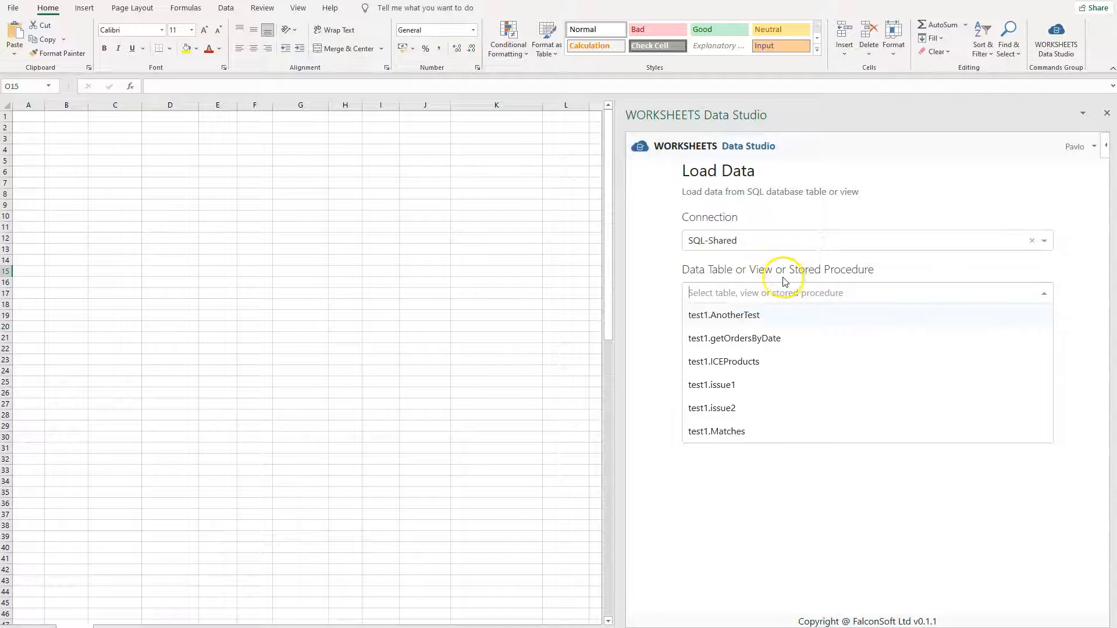
{"action": "left_click", "coordinate": [738, 316]}
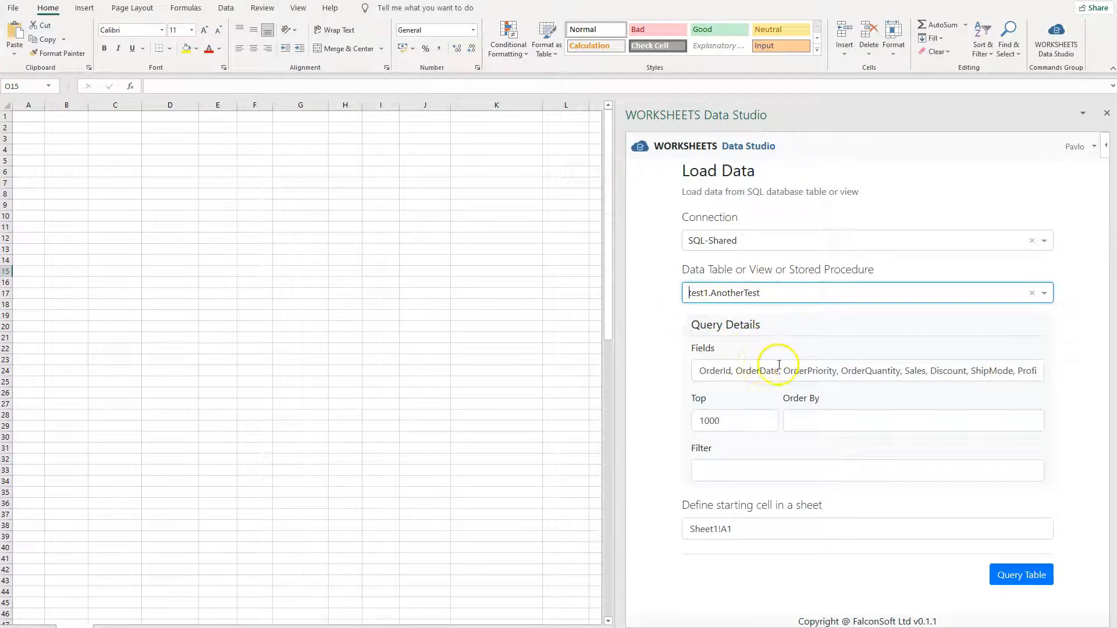
- Review the query details and load the first 1000 rows of test1.AnotherTest into the sheet starting at Sheet1!A1
{"action": "left_click_drag", "start_coordinate": [731, 371], "coordinate": [999, 373]}
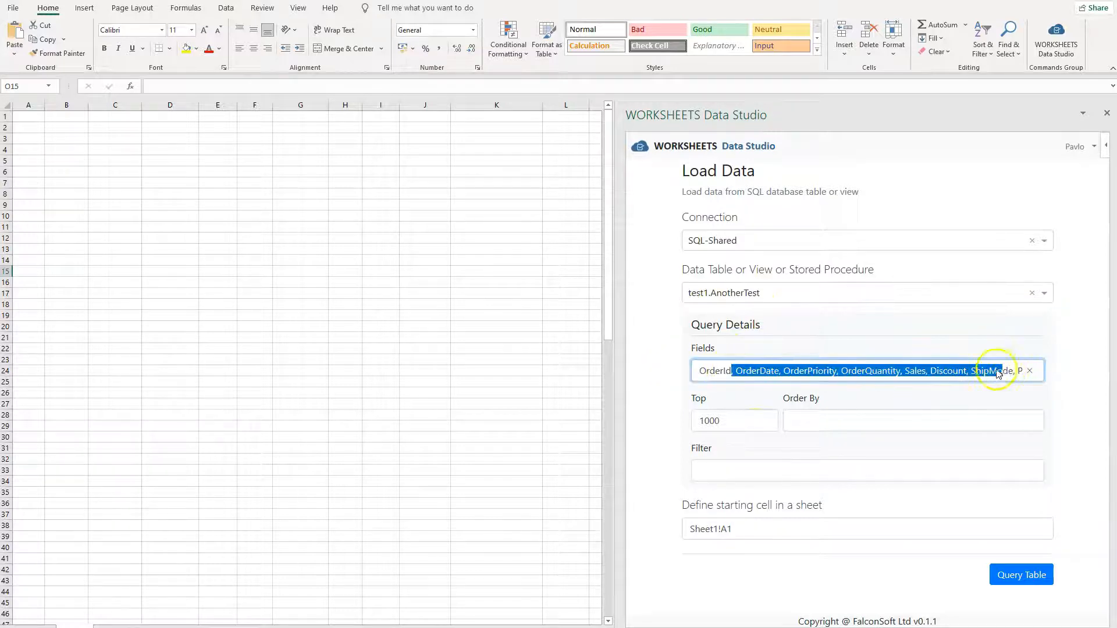
{"action": "double_click", "coordinate": [710, 420]}
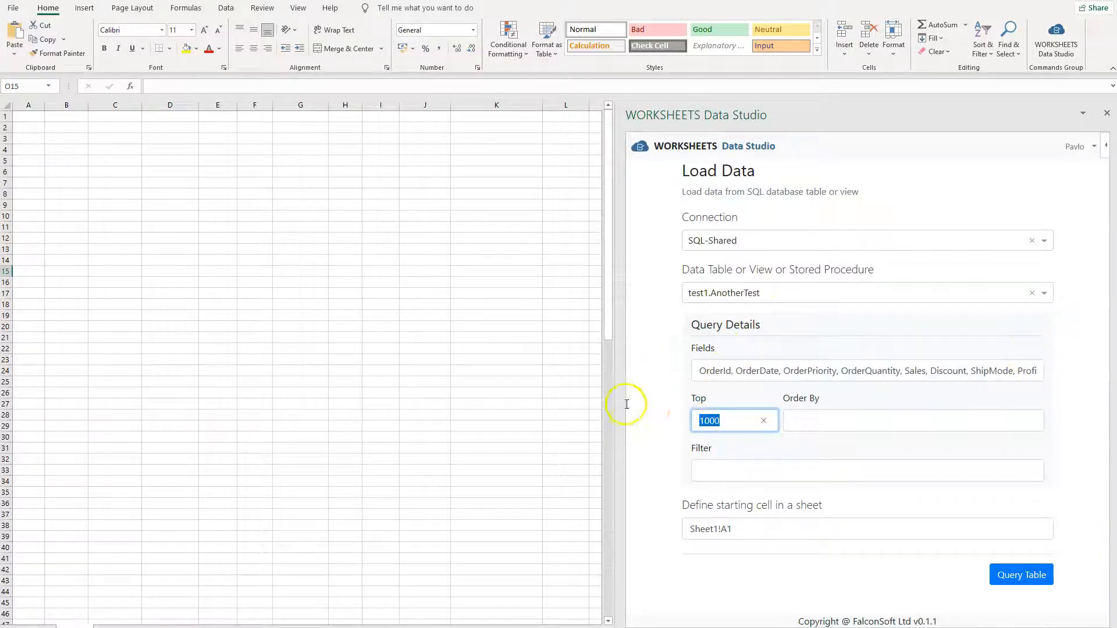
{"action": "left_click", "coordinate": [893, 414]}
{"action": "left_click", "coordinate": [762, 466]}
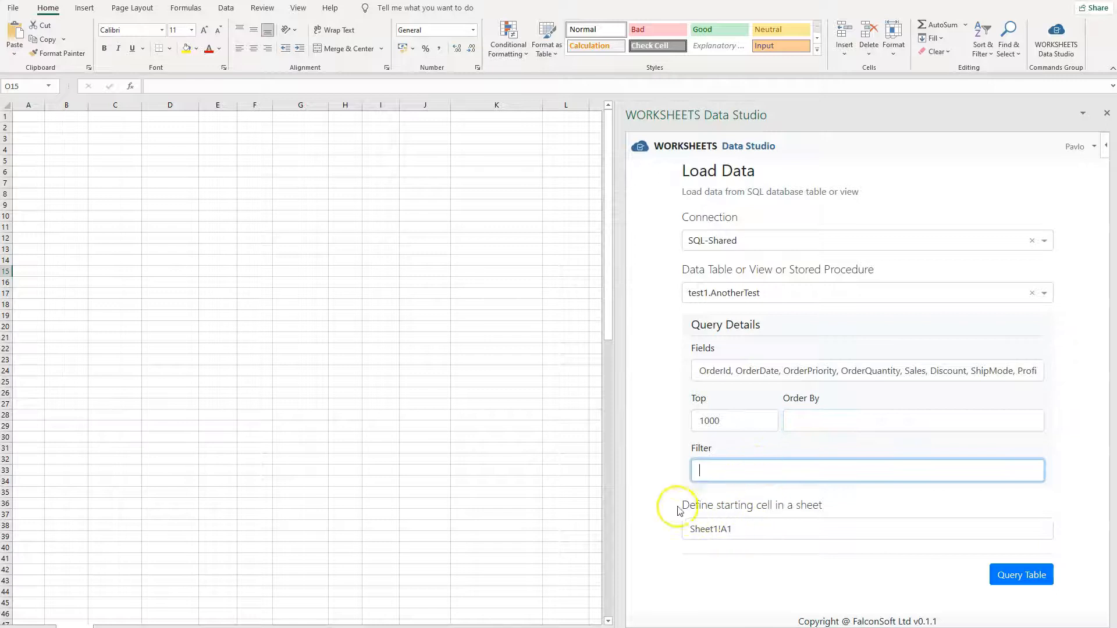
{"action": "left_click_drag", "start_coordinate": [682, 507], "coordinate": [762, 501]}
{"action": "left_click", "coordinate": [783, 502]}
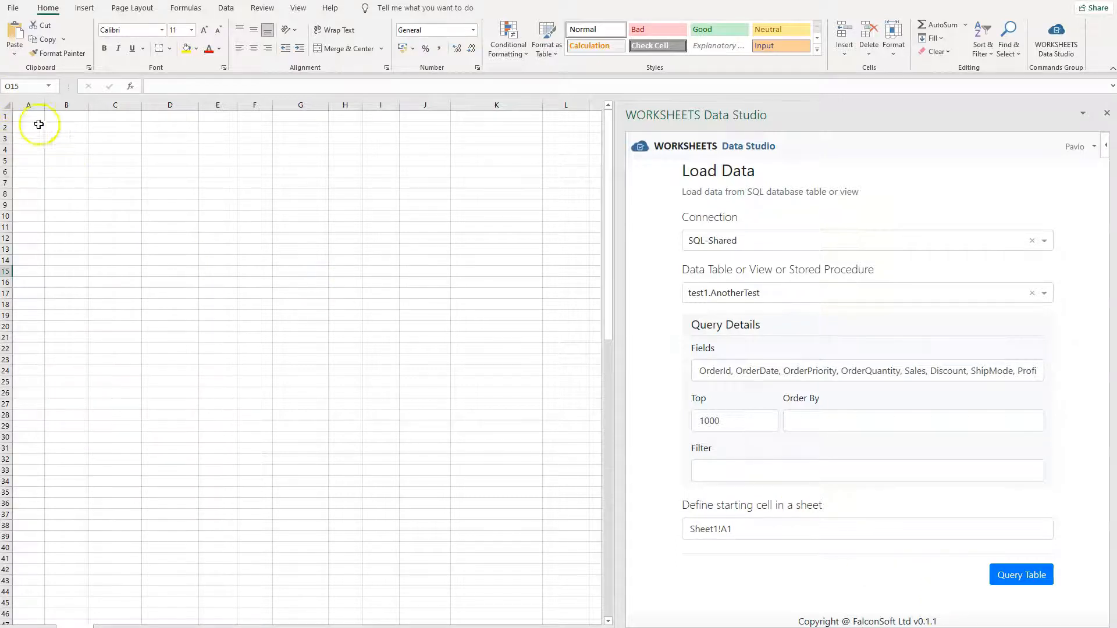
{"action": "left_click", "coordinate": [1021, 576]}
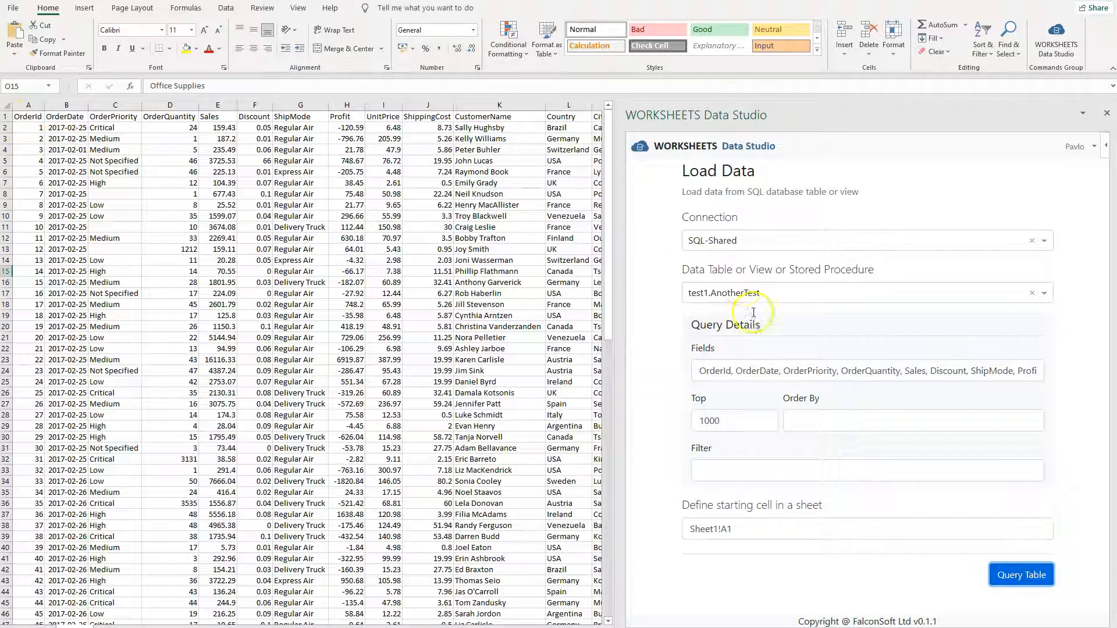
- Look through the loaded order rows and clear the entire sheet
{"action": "left_click", "coordinate": [157, 206]}
{"action": "scroll", "coordinate": [197, 273], "scroll_direction": "down", "scroll_amount": 17}
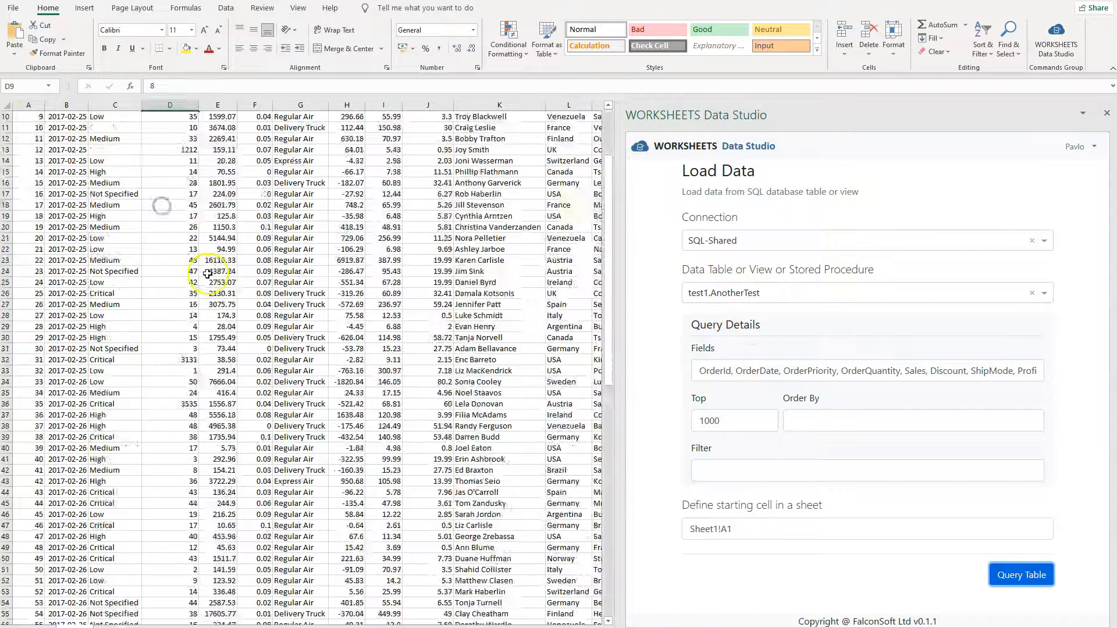
{"action": "scroll", "coordinate": [207, 274], "scroll_direction": "up", "scroll_amount": 17}
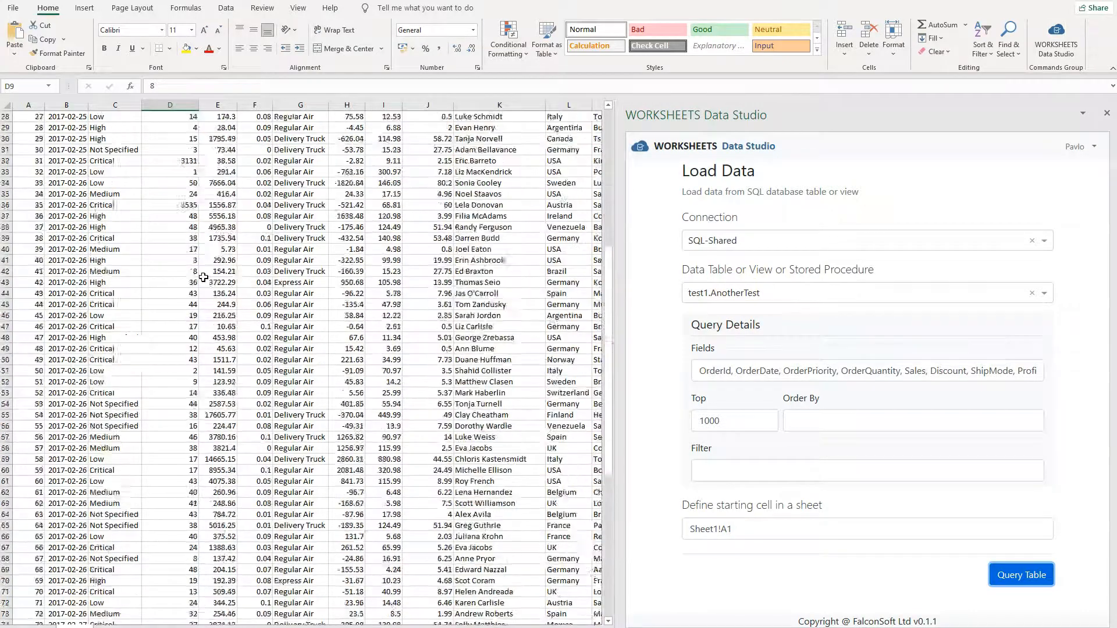
{"action": "left_click", "coordinate": [440, 270]}
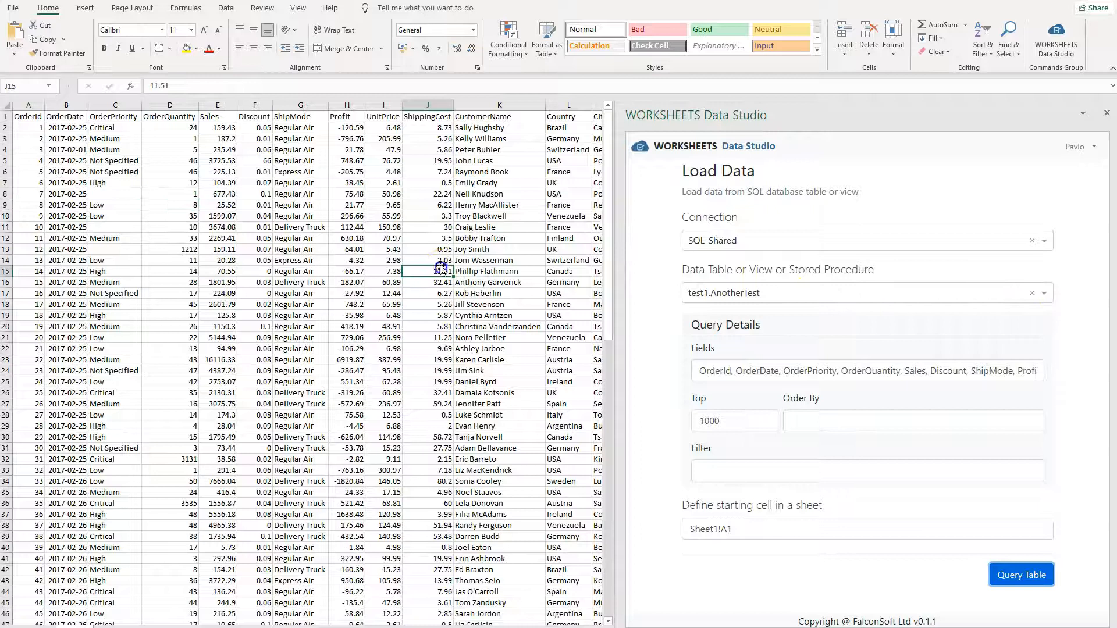
{"action": "key", "text": "ctrl+a"}
{"action": "key", "text": "Delete"}
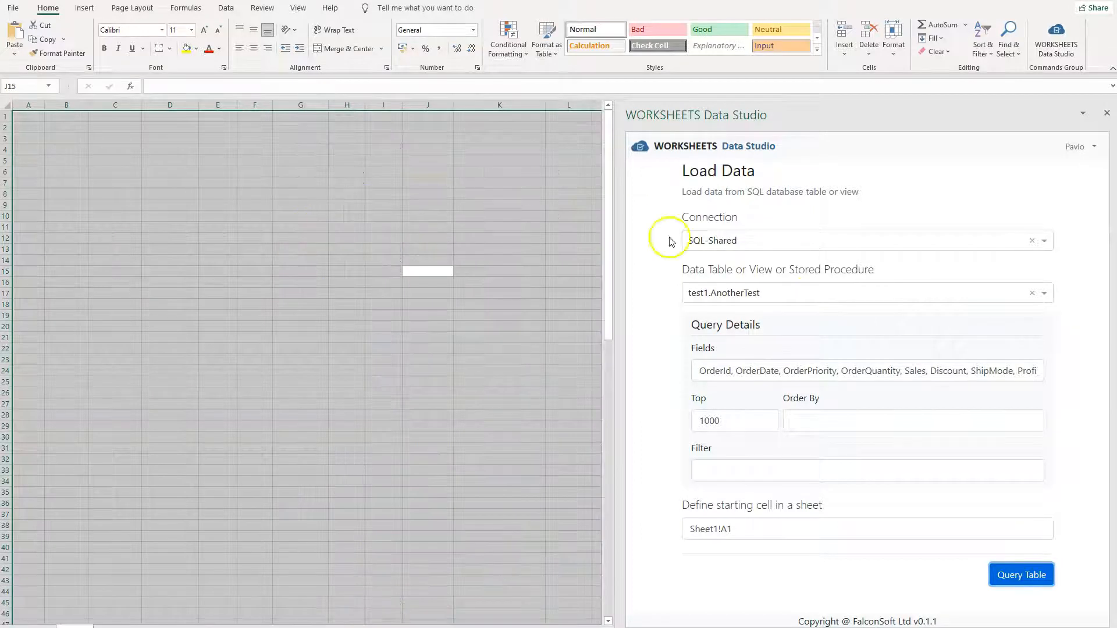
- Load the test1.ICEProducts table into the sheet starting at Sheet1!A1, and clear the sheet after reviewing its rows
{"action": "left_click", "coordinate": [767, 297]}
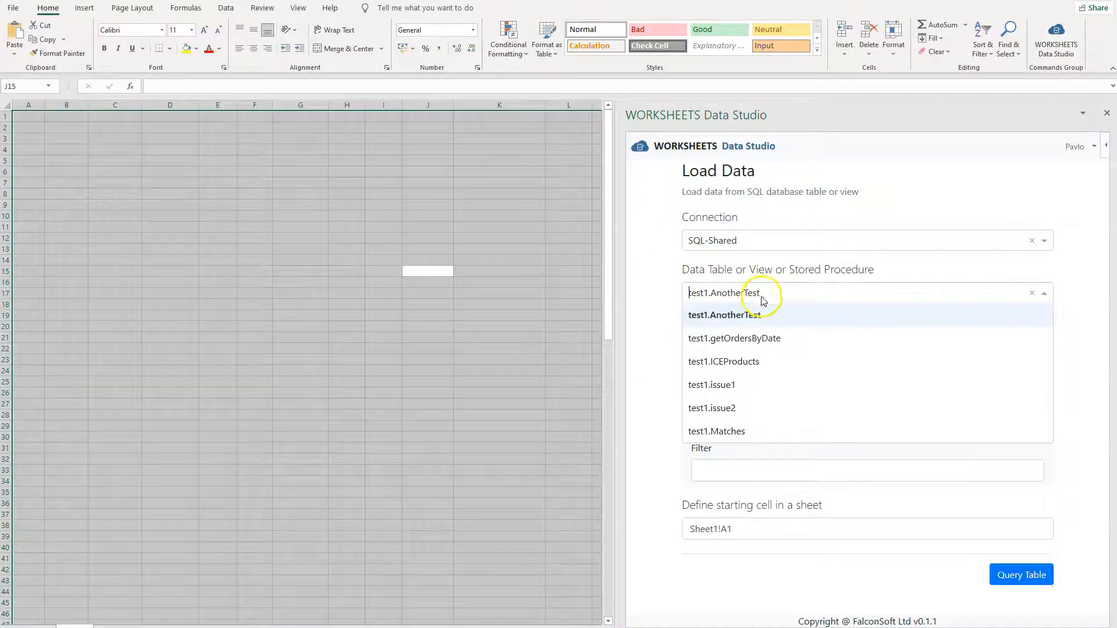
{"action": "left_click", "coordinate": [745, 362]}
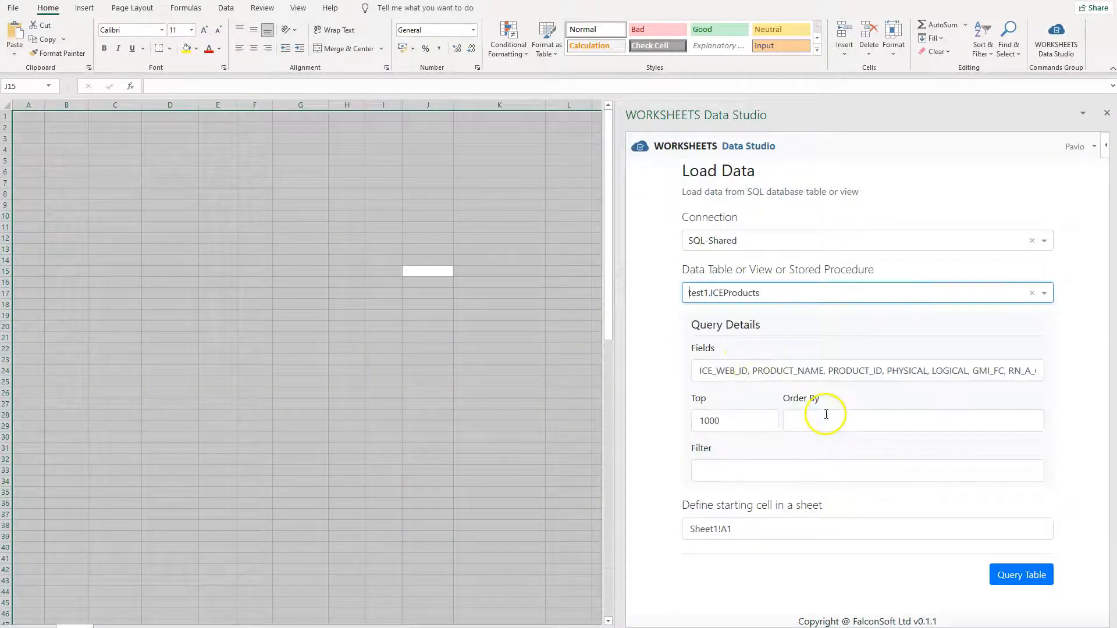
{"action": "left_click", "coordinate": [997, 575]}
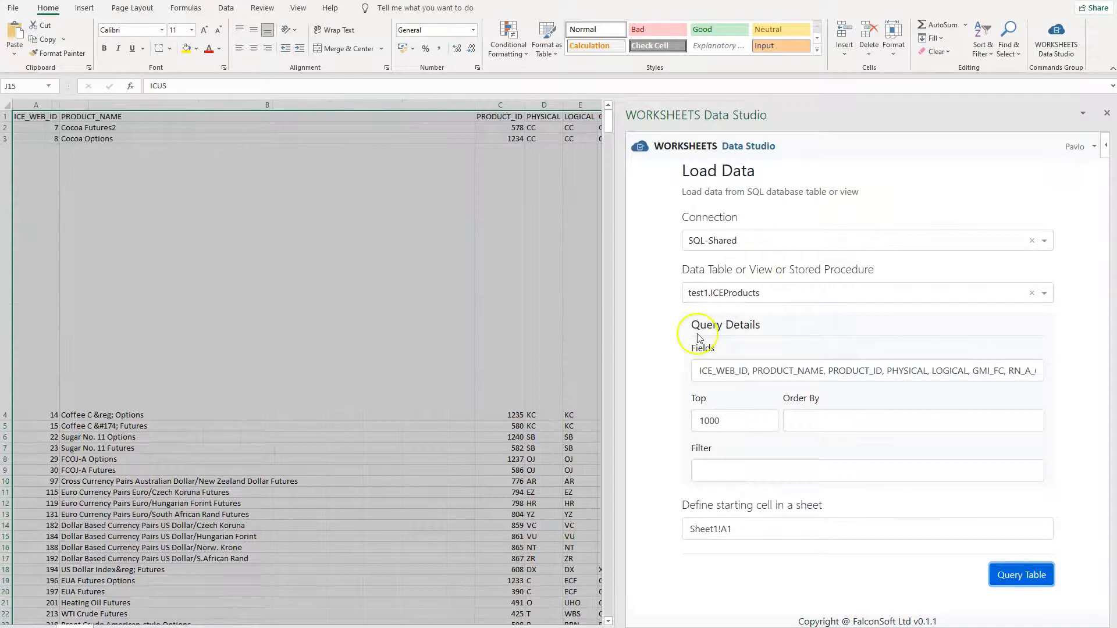
{"action": "scroll", "coordinate": [309, 309], "scroll_direction": "down", "scroll_amount": 7}
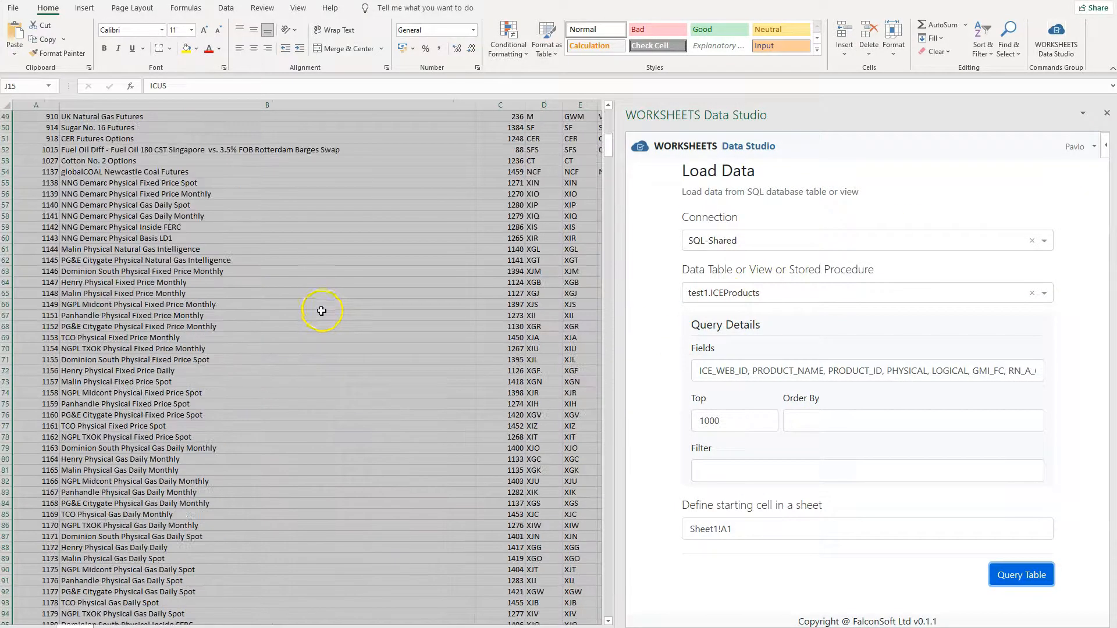
{"action": "scroll", "coordinate": [318, 311], "scroll_direction": "up", "scroll_amount": 7}
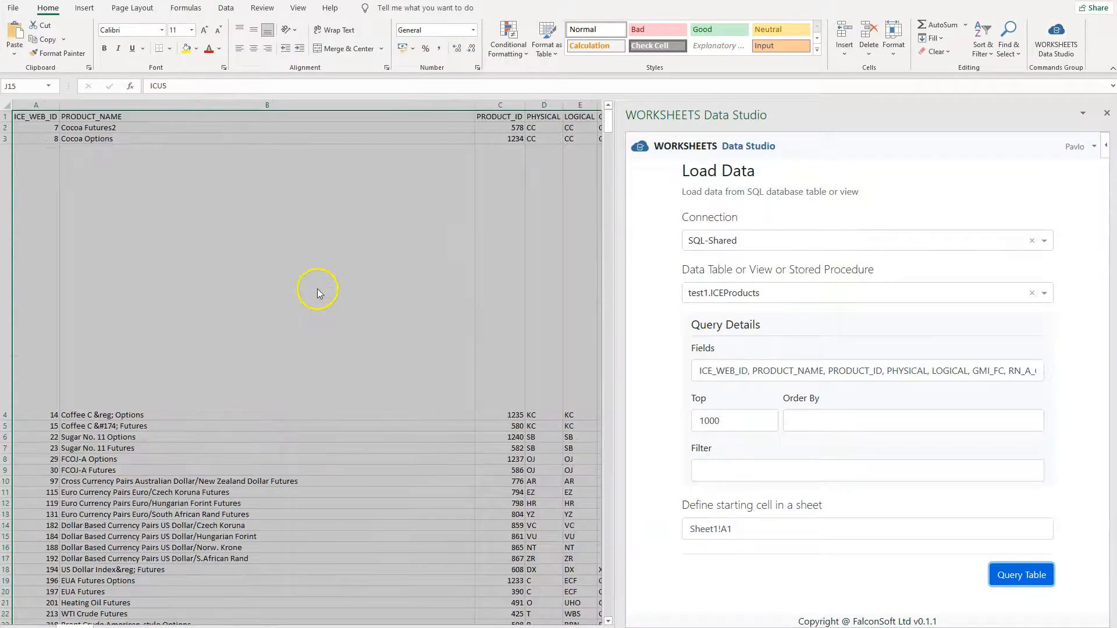
{"action": "left_click", "coordinate": [304, 478]}
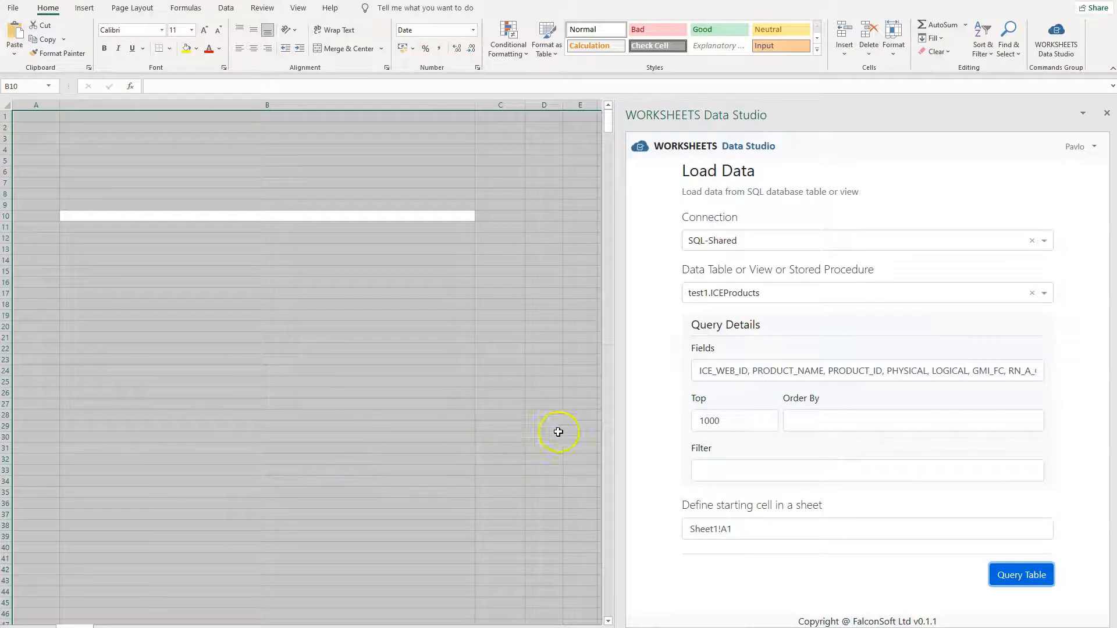
- Load the top 10 rows of test1.AnotherTest into the sheet, ordered by OrderDate DESC
{"action": "left_click", "coordinate": [759, 293]}
{"action": "left_click", "coordinate": [755, 315]}
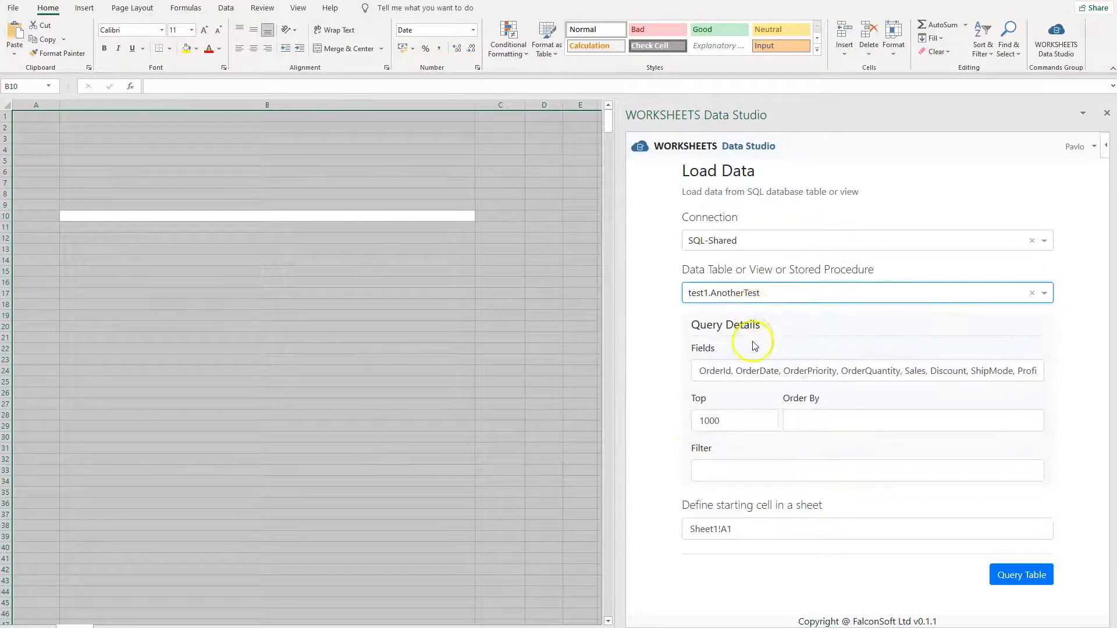
{"action": "double_click", "coordinate": [773, 372]}
{"action": "key", "text": "ctrl+c"}
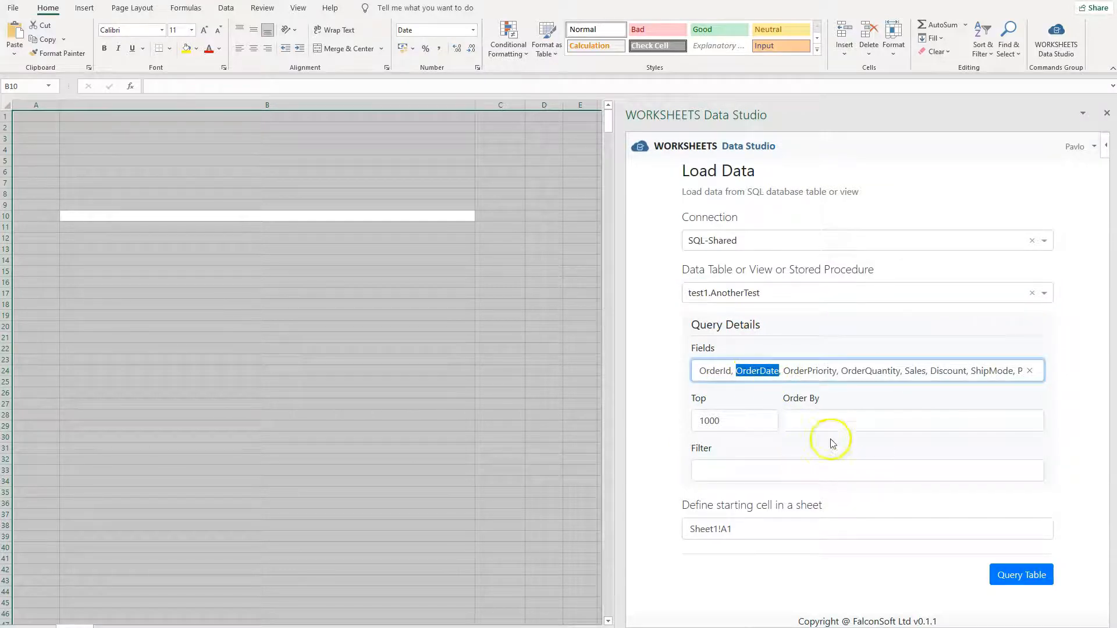
{"action": "left_click", "coordinate": [814, 421]}
{"action": "key", "text": "ctrl+v"}
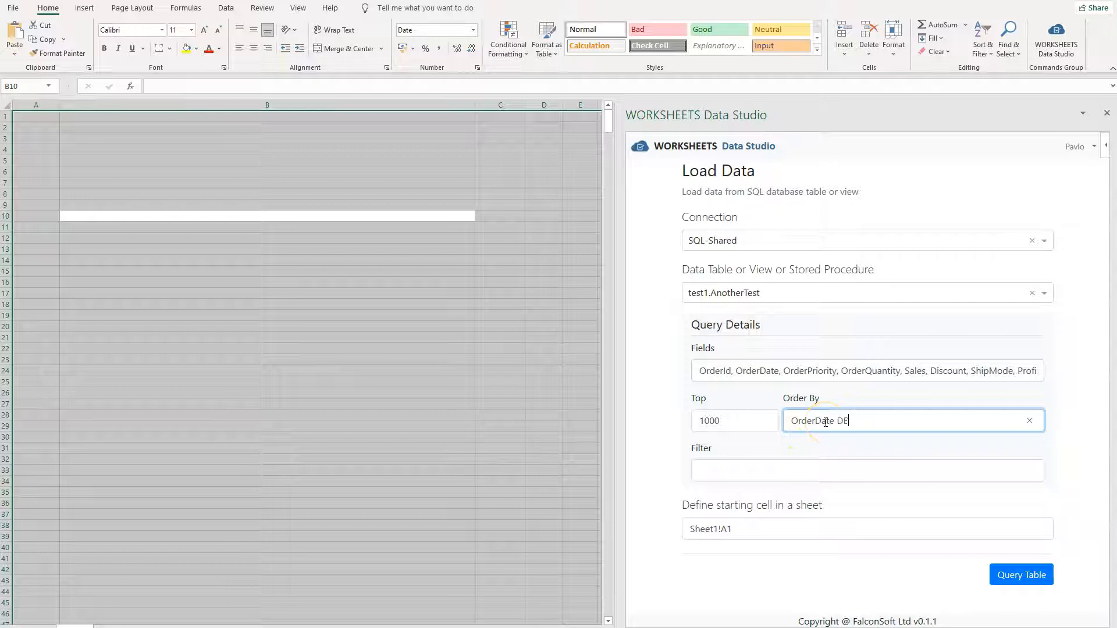
{"action": "left_click", "coordinate": [776, 417]}
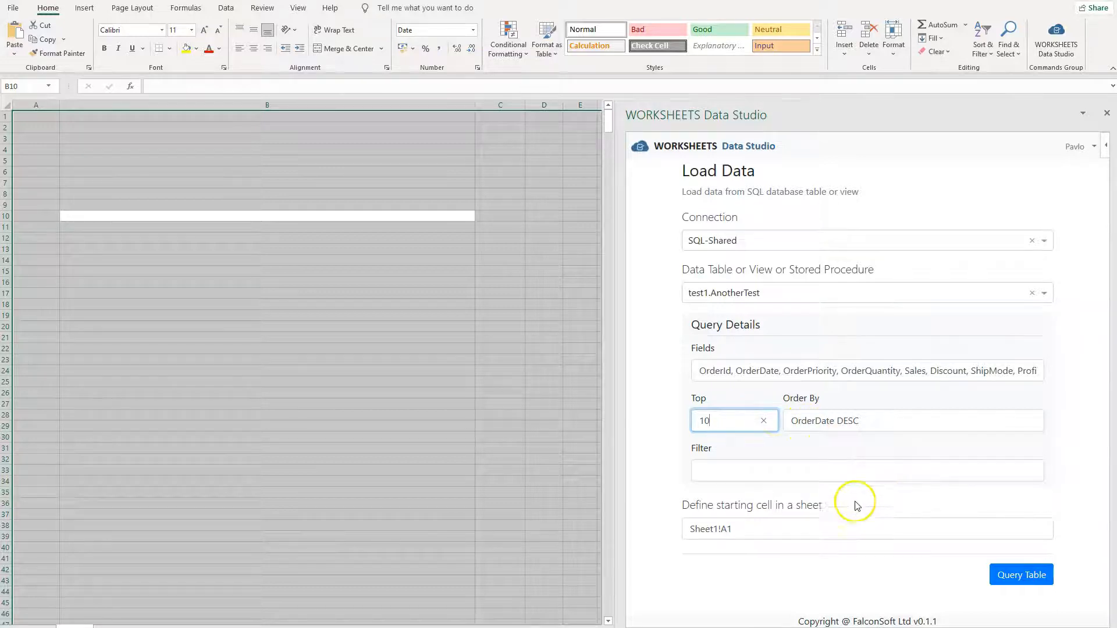
{"action": "left_click", "coordinate": [1009, 582]}
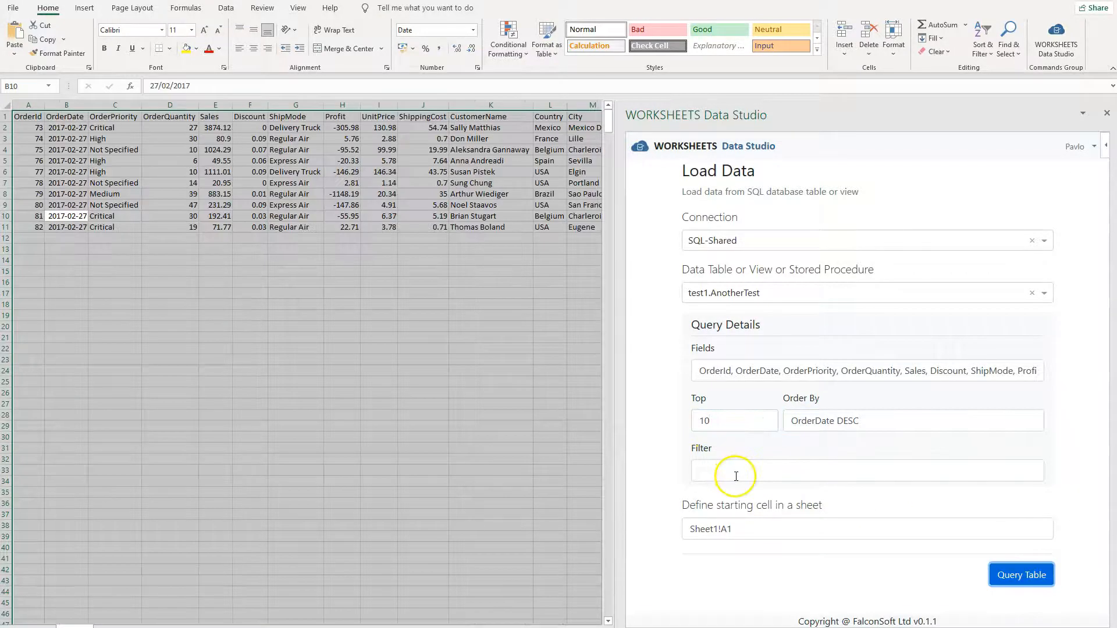
- Query the table again with the filter Country = 'UK', and clear the entire sheet
{"action": "left_click", "coordinate": [722, 465]}
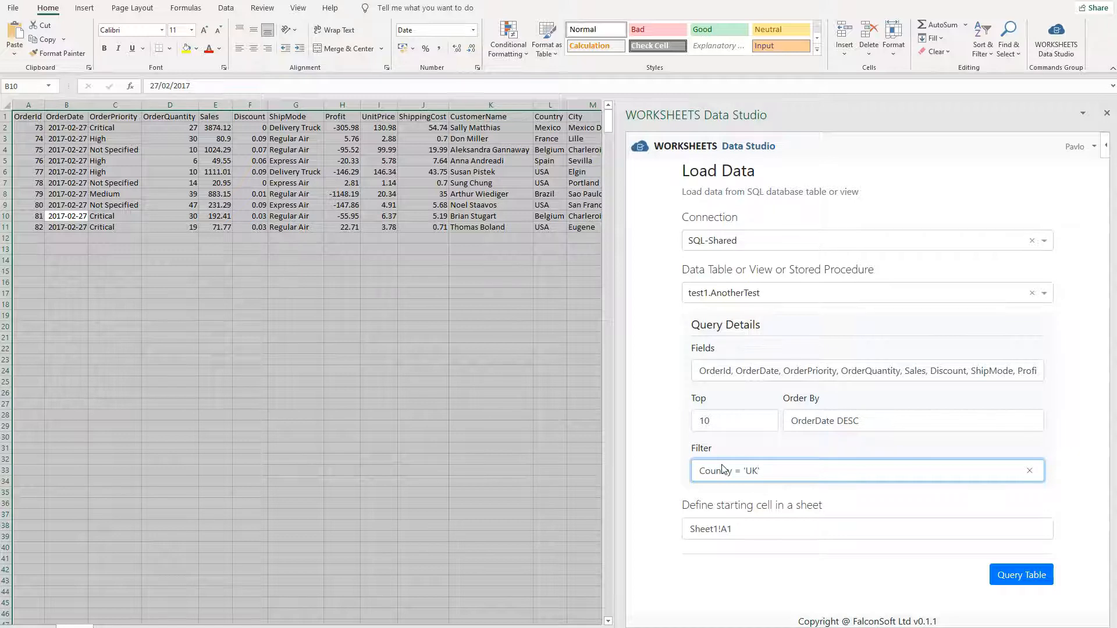
{"action": "left_click", "coordinate": [1012, 573]}
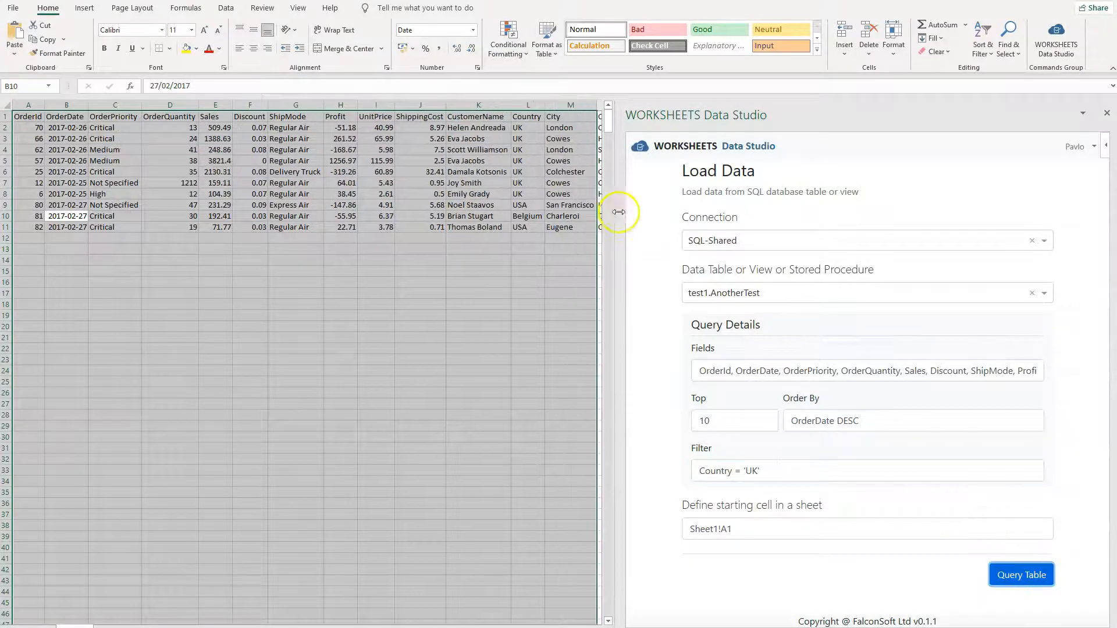
{"action": "left_click", "coordinate": [517, 248]}
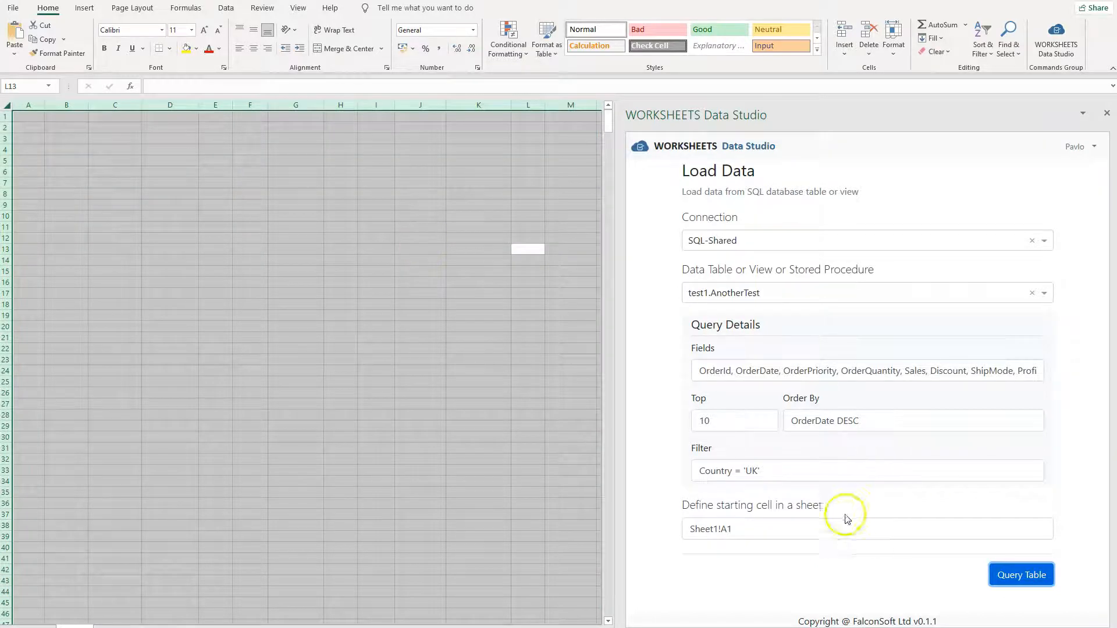
- Rerun the test1.AnotherTest query filtered to UK orders, review the rows through the Country column, and empty the sheet
{"action": "left_click", "coordinate": [1010, 574]}
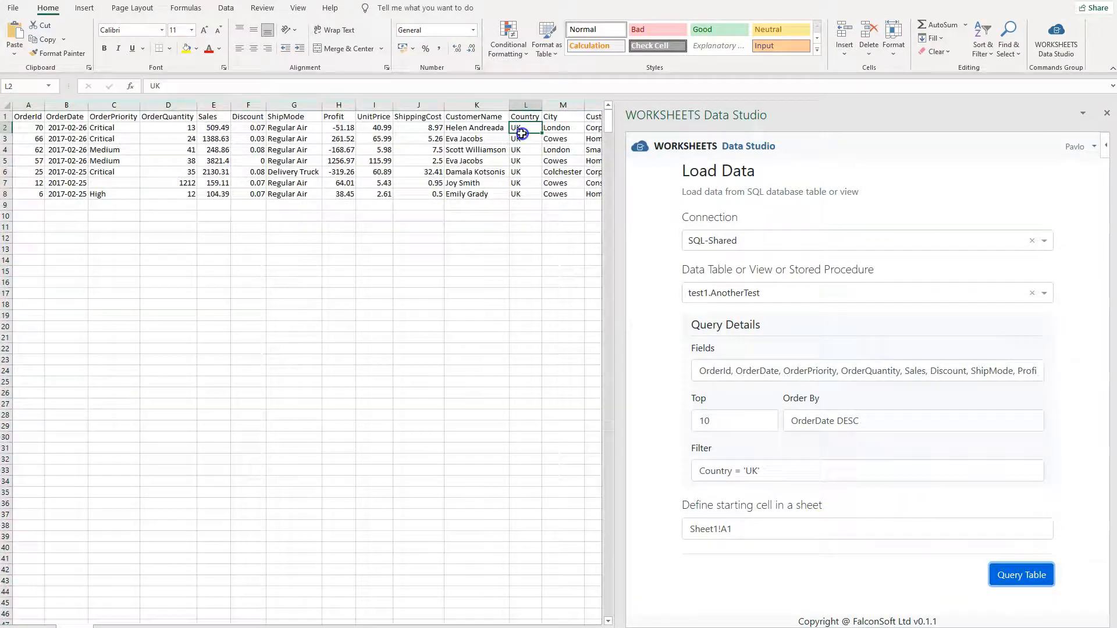
{"action": "left_click_drag", "start_coordinate": [518, 127], "coordinate": [27, 117]}
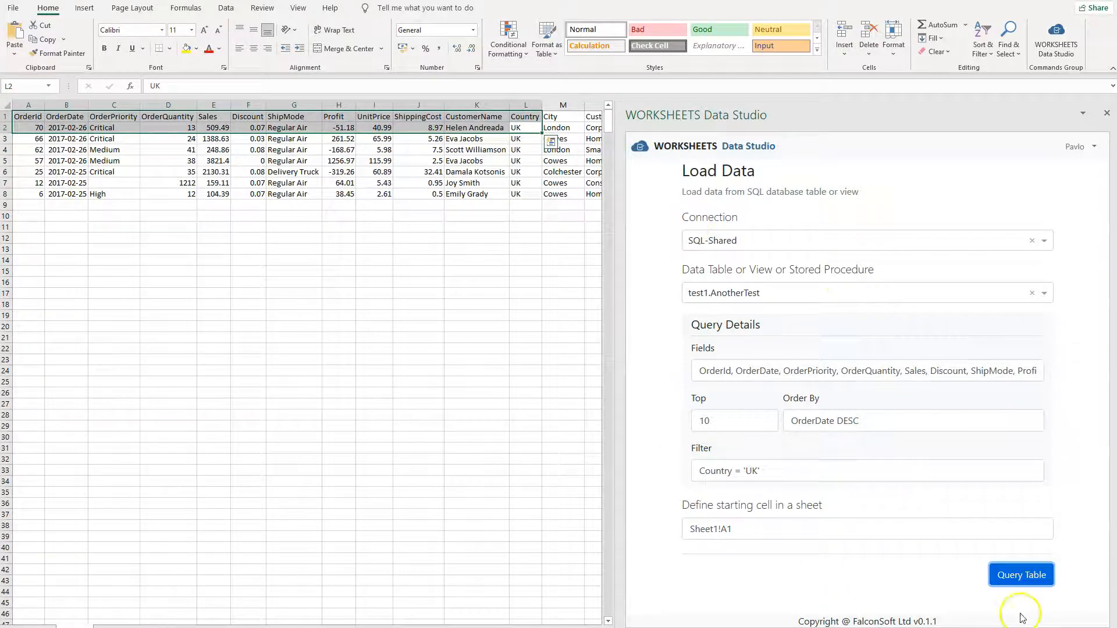
{"action": "left_click", "coordinate": [247, 262]}
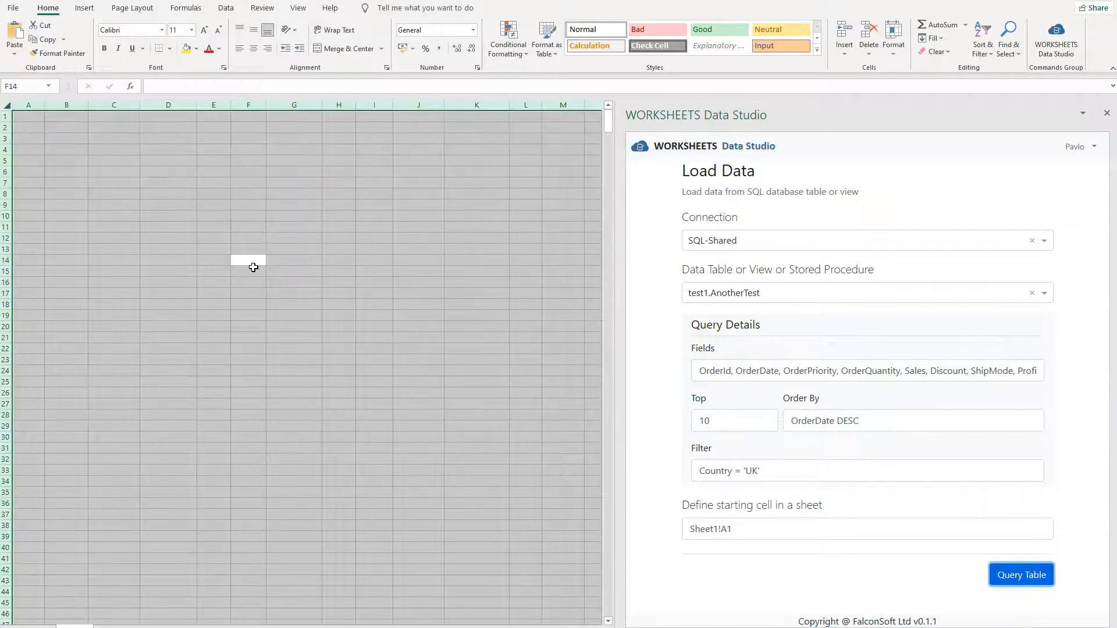
- Replace the OrderId, OrderDate, OrderPriority and OrderQuantity entries in the query fields with groupBy|Country
{"action": "left_click", "coordinate": [818, 373]}
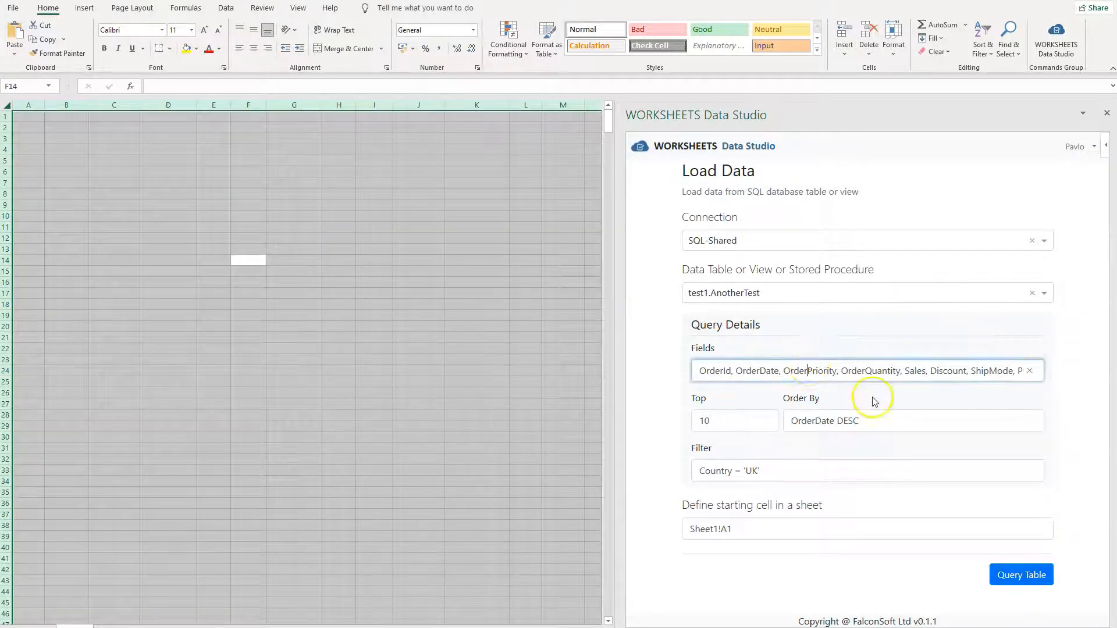
{"action": "key", "text": "End"}
{"action": "key", "text": "Home"}
{"action": "key", "text": "ctrl+shift+Right"}
{"action": "key", "text": "ctrl+shift+Right"}
{"action": "key", "text": "ctrl+shift+Right"}
{"action": "key", "text": "ctrl+shift+Right"}
{"action": "key", "text": "ctrl+shift+Right"}
{"action": "key", "text": "ctrl+shift+Right"}
{"action": "key", "text": "ctrl+shift+Right"}
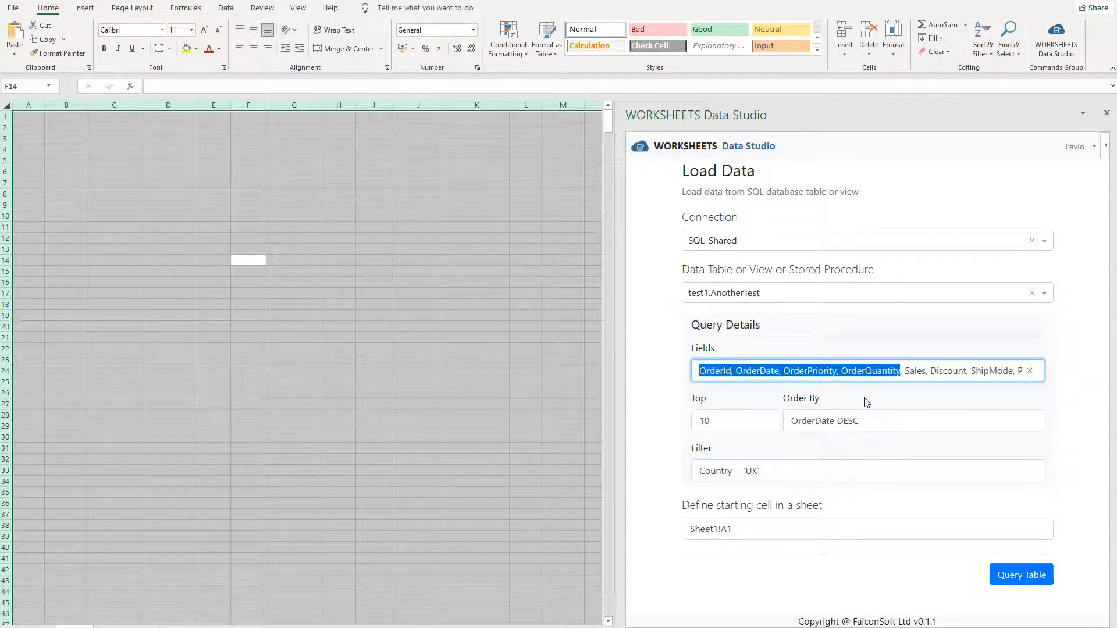
{"action": "key", "text": "Delete"}
{"action": "type", "text": "group"}
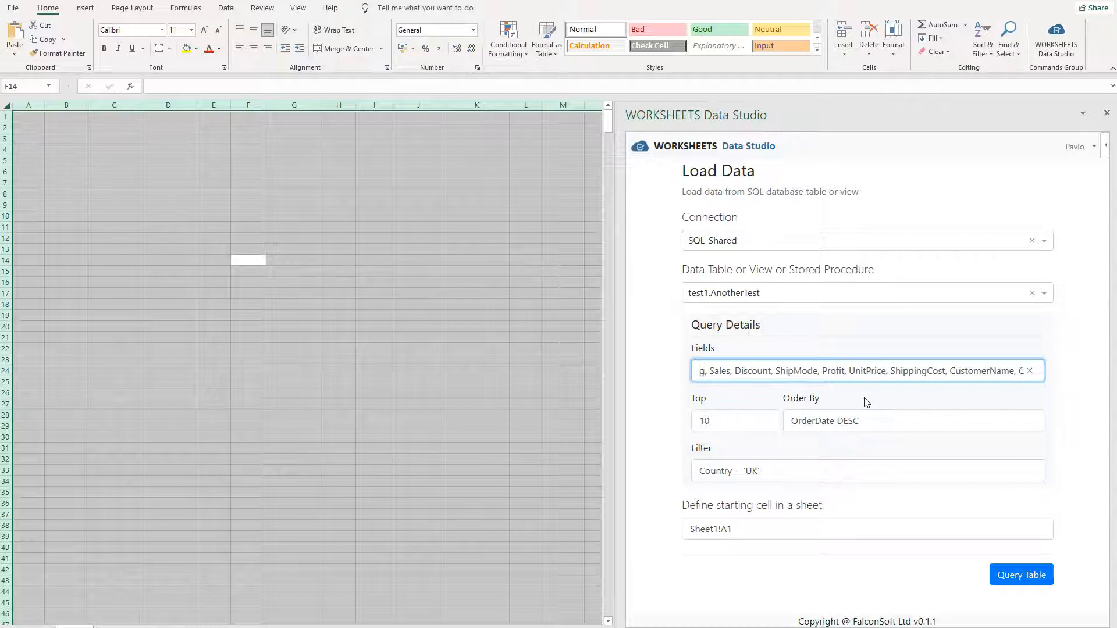
{"action": "type", "text": "By"}
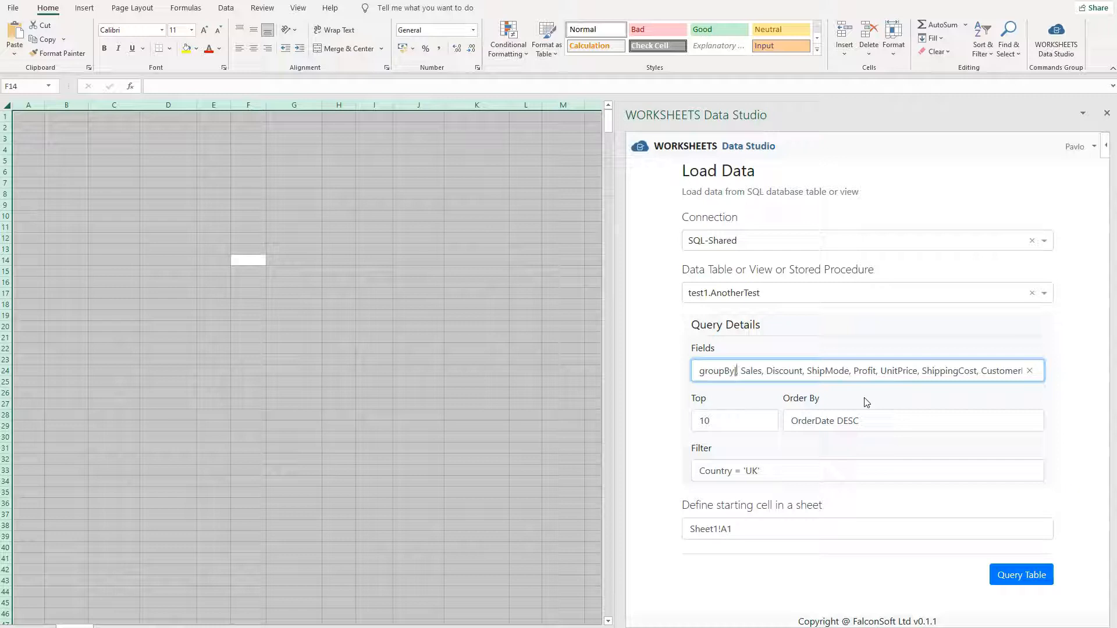
{"action": "type", "text": "|Country"}
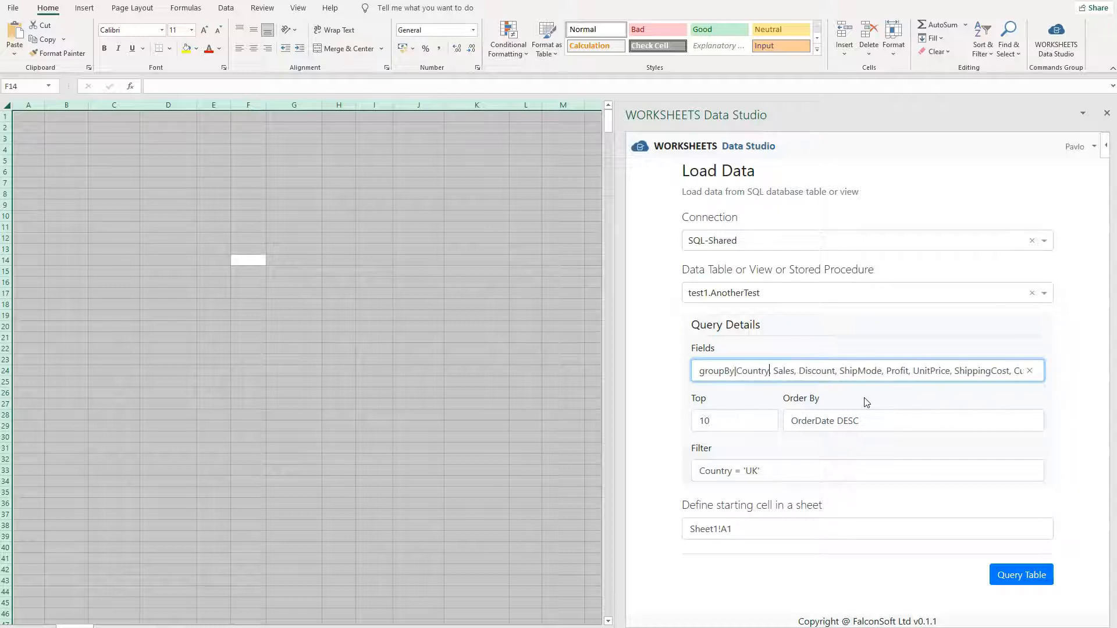
- Add groupBy|City and sum(Sales) Sales to the query fields, removing all remaining field names
{"action": "type", "text": ", "}
{"action": "type", "text": "groupB"}
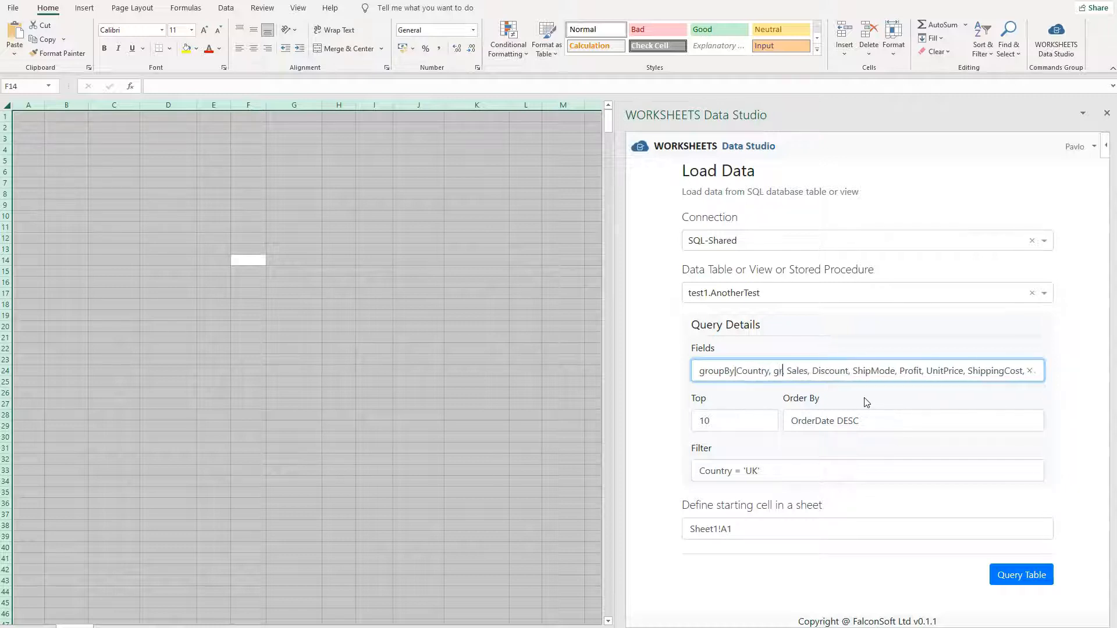
{"action": "type", "text": "y|"}
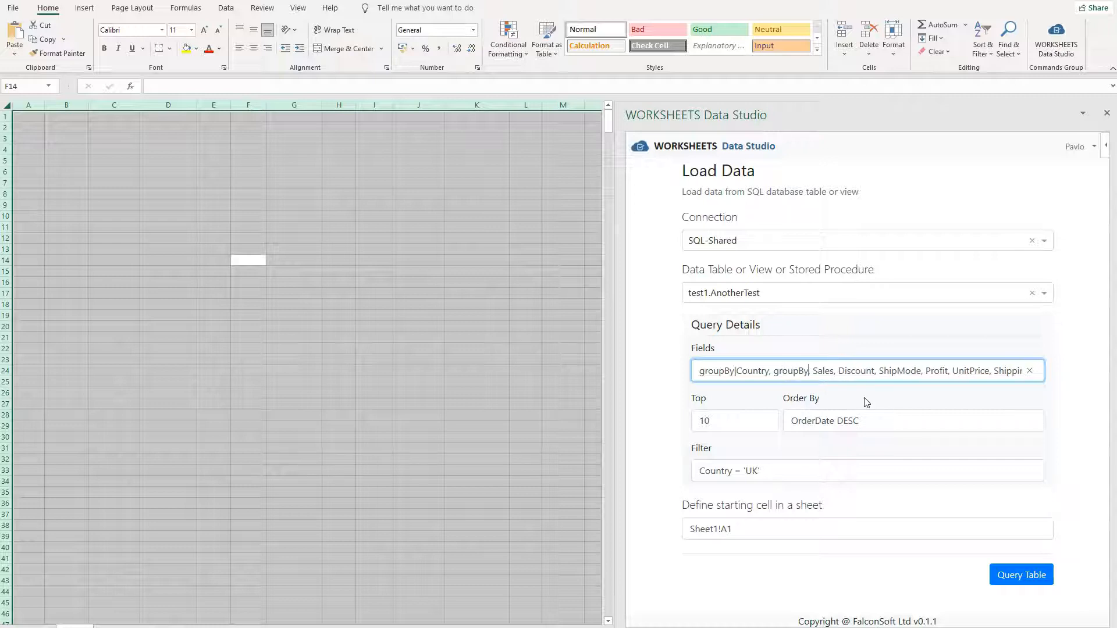
{"action": "type", "text": "City"}
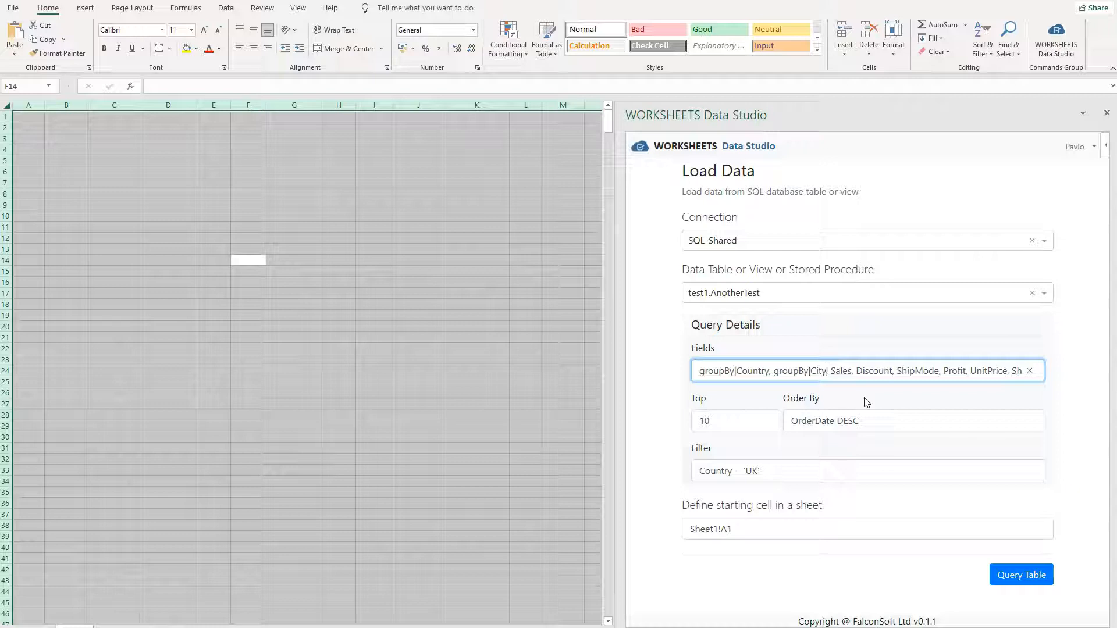
{"action": "type", "text": ", sum|"}
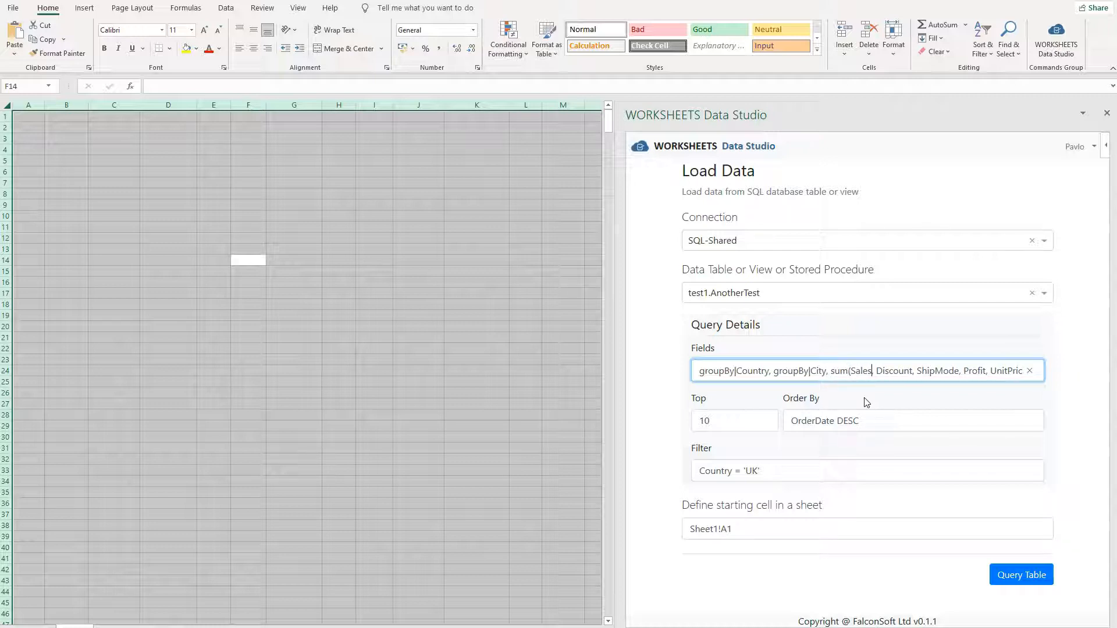
{"action": "type", "text": ")"}
{"action": "key", "text": "shift+End"}
{"action": "key", "text": "Delete"}
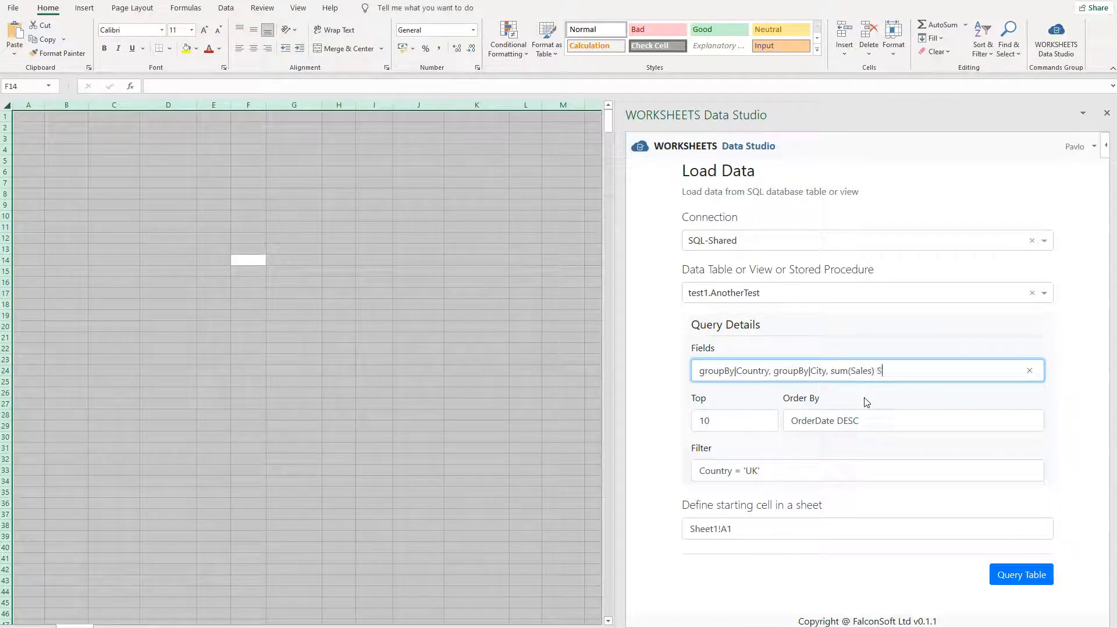
- Clear the sort order and query the grouped sales with the Country = 'UK' filter kept
{"action": "left_click", "coordinate": [887, 425]}
{"action": "key", "text": "ctrl+a"}
{"action": "key", "text": "BackSpace"}
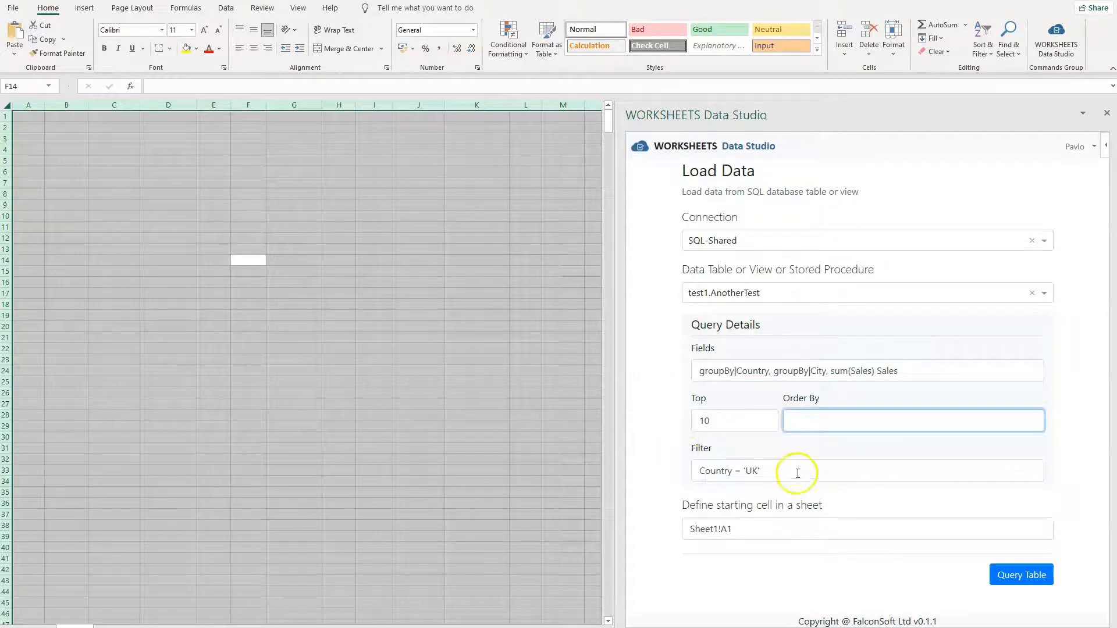
{"action": "left_click", "coordinate": [1011, 573]}
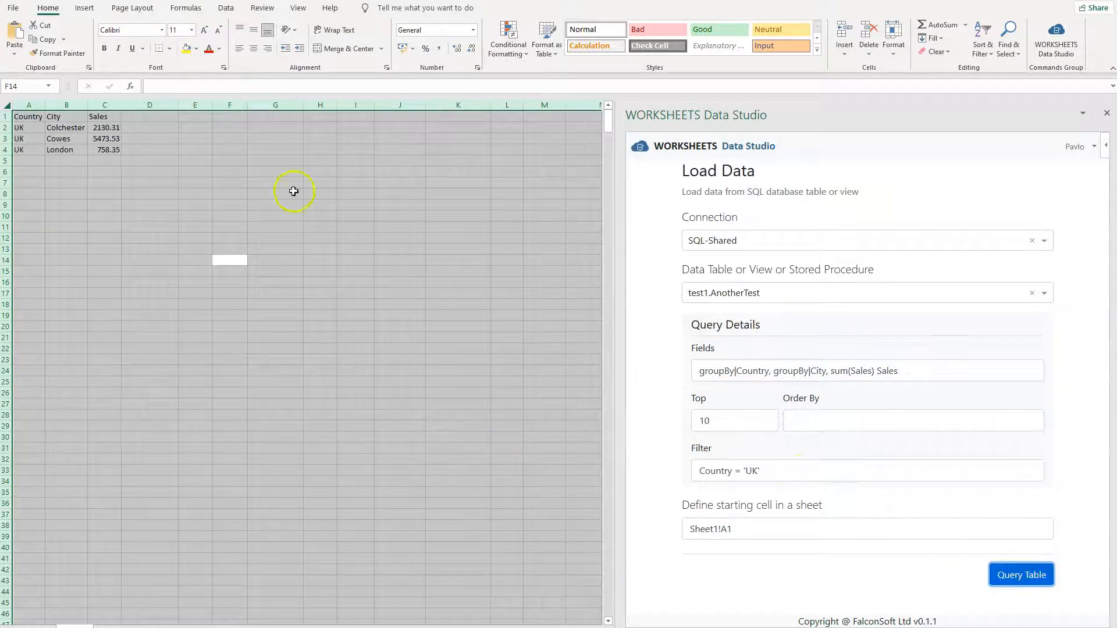
{"action": "left_click_drag", "start_coordinate": [29, 131], "coordinate": [51, 142]}
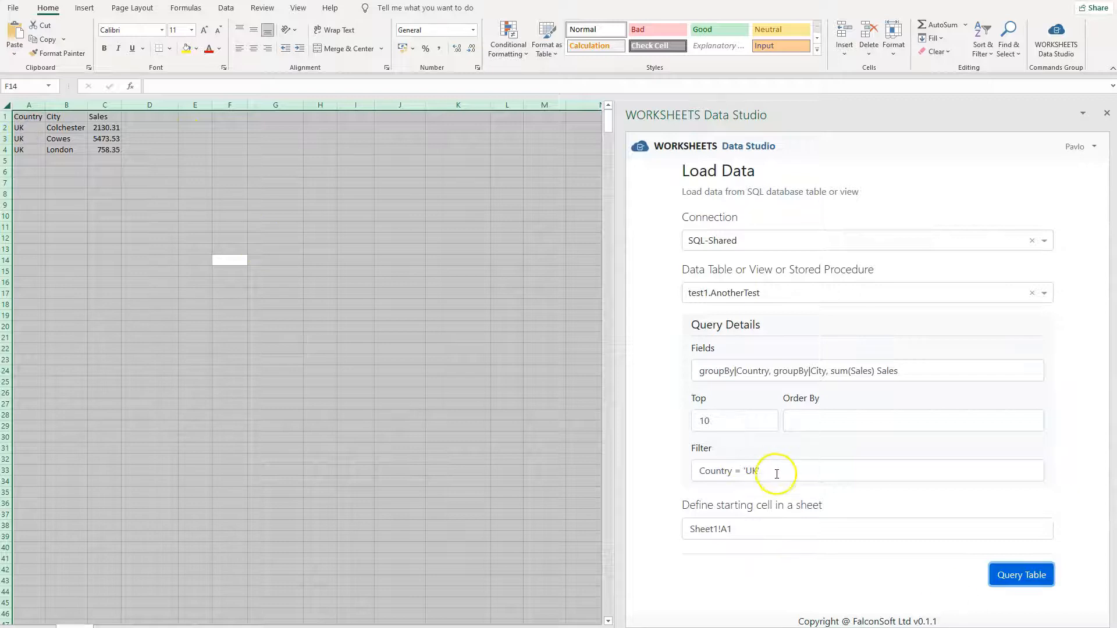
- Remove the country filter and query the grouped sales for all countries
{"action": "left_click_drag", "start_coordinate": [779, 476], "coordinate": [595, 464]}
{"action": "key", "text": "BackSpace"}
{"action": "left_click", "coordinate": [1025, 579]}
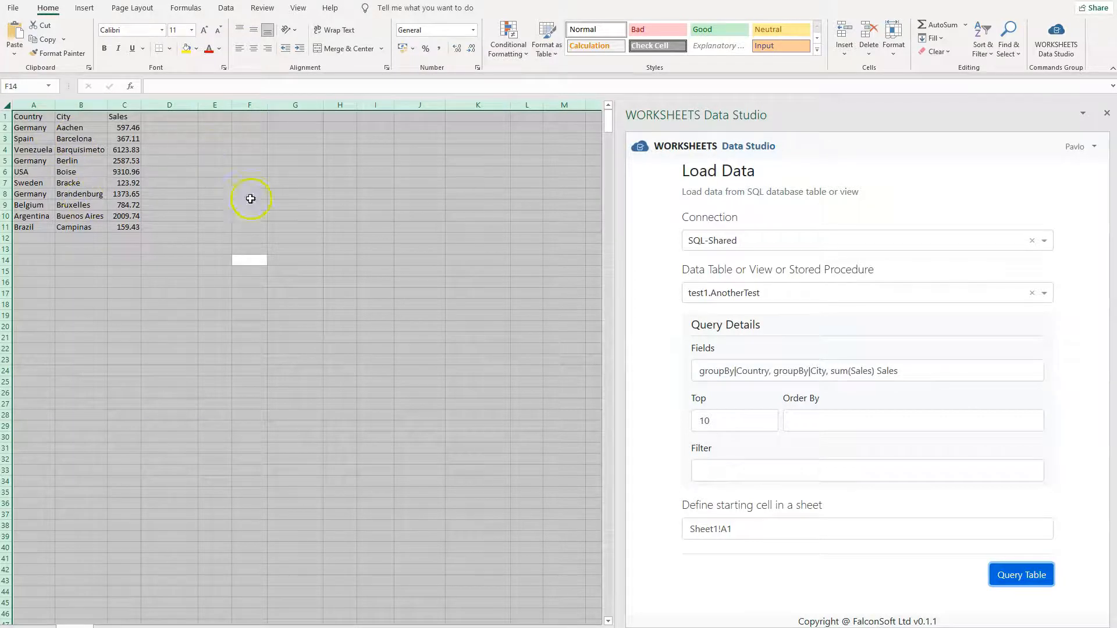
- Order the grouped query by Sales DESC, keeping the top 10 limit, and load the results into the sheet
{"action": "left_click", "coordinate": [725, 422]}
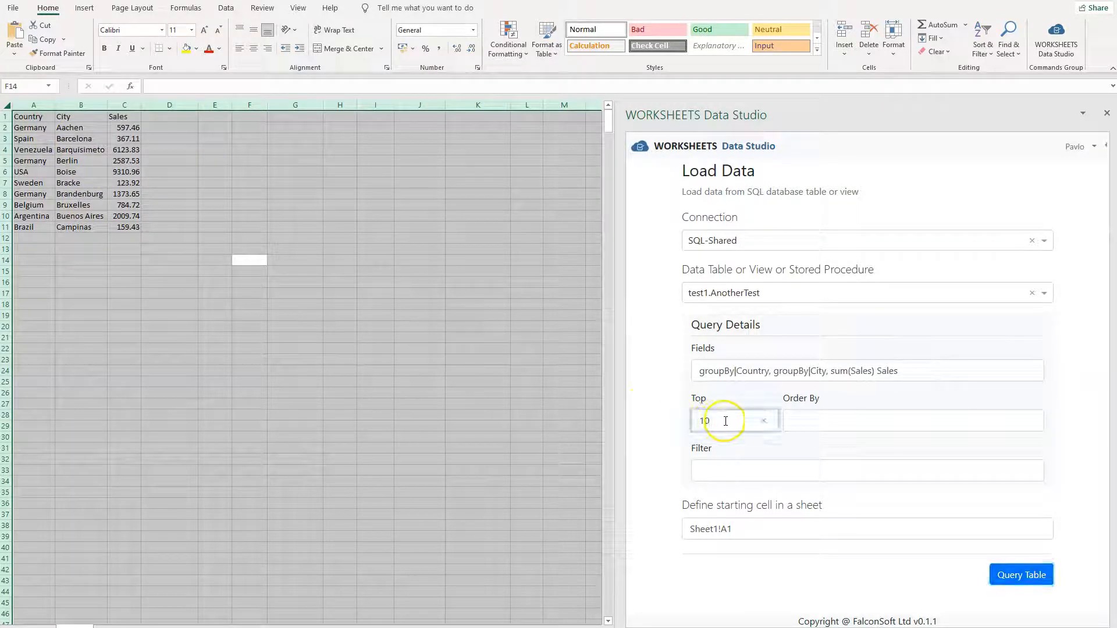
{"action": "left_click", "coordinate": [833, 422]}
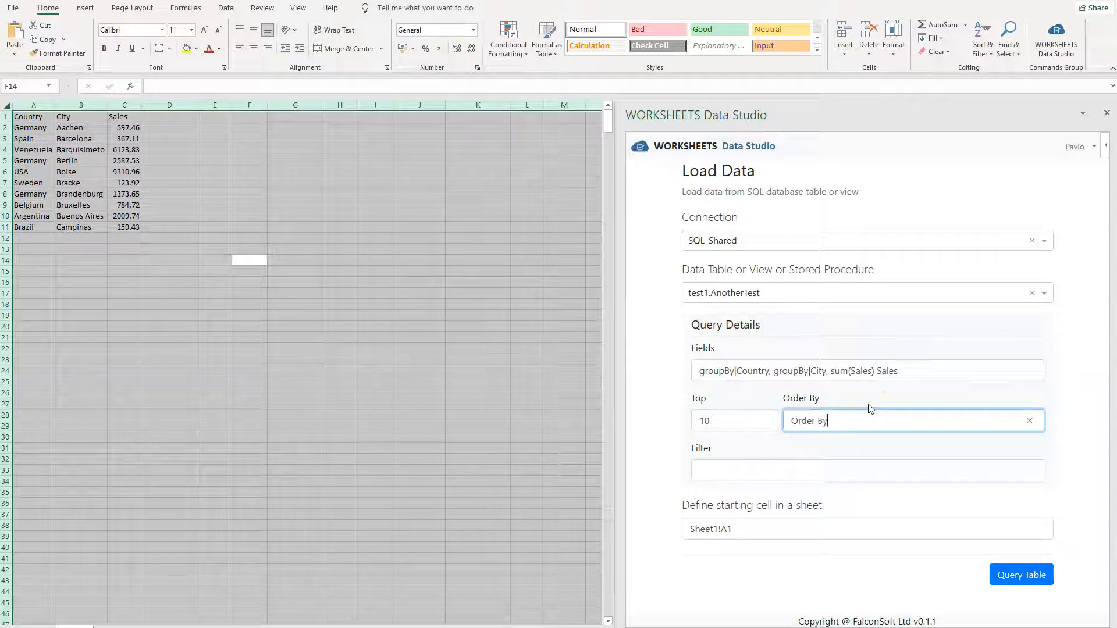
{"action": "type", "text": "Sales DESC"}
{"action": "left_click", "coordinate": [1023, 575]}
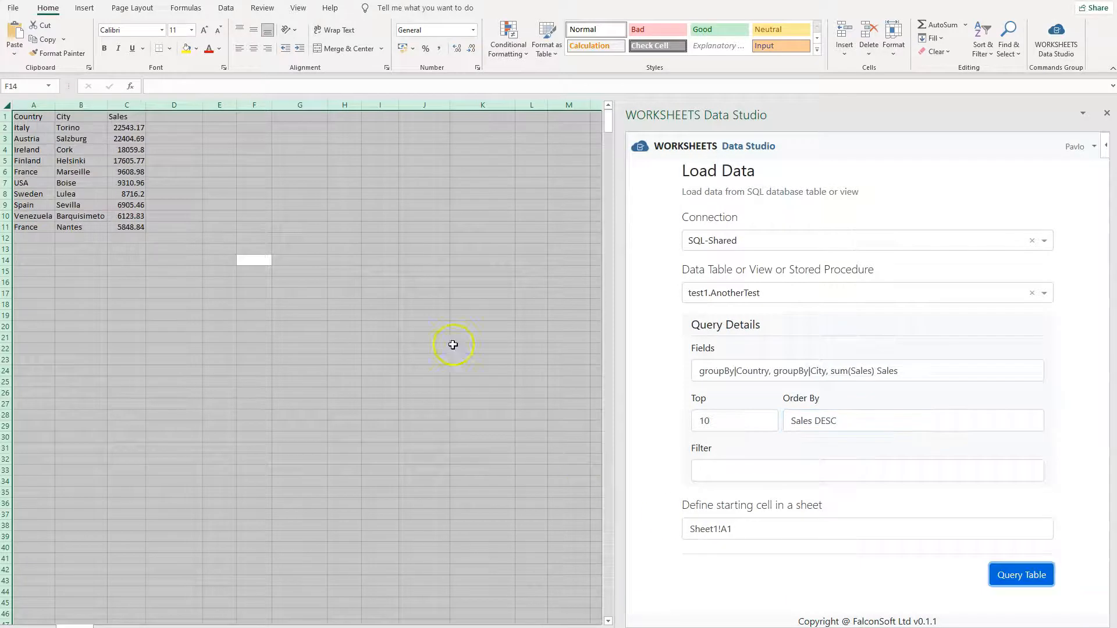
{"action": "left_click", "coordinate": [35, 139]}
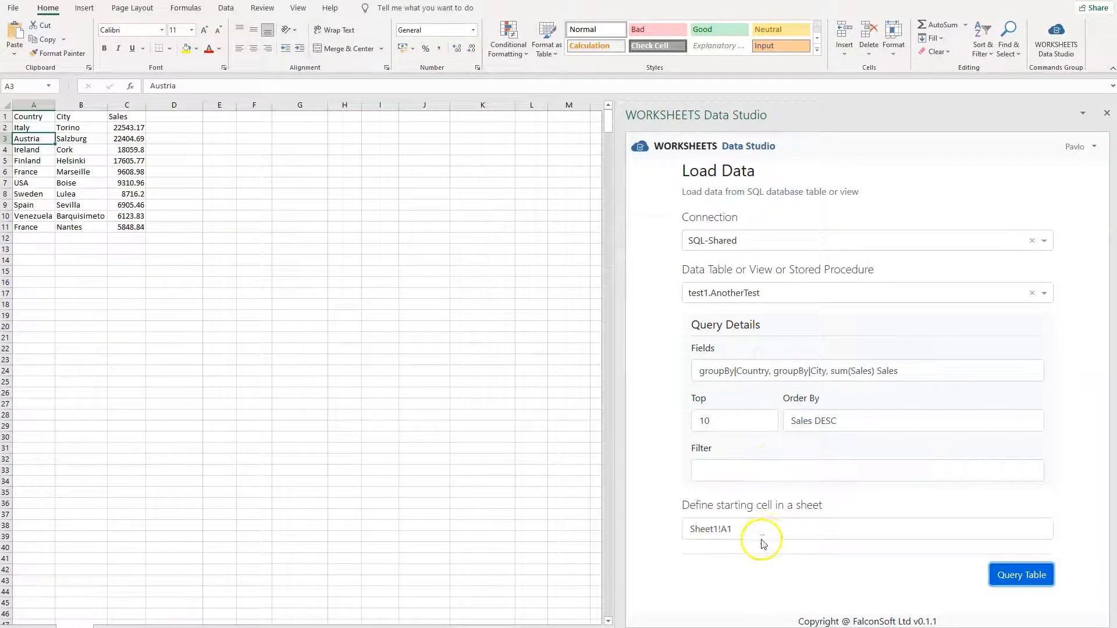
{"action": "left_click", "coordinate": [278, 249]}
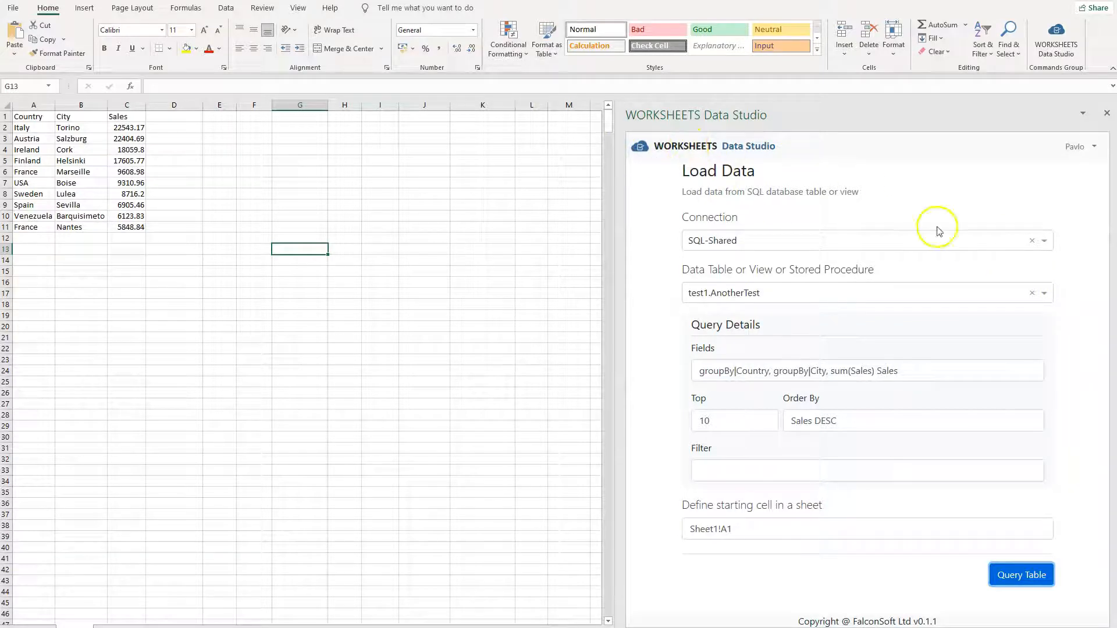
{"action": "left_click", "coordinate": [783, 294]}
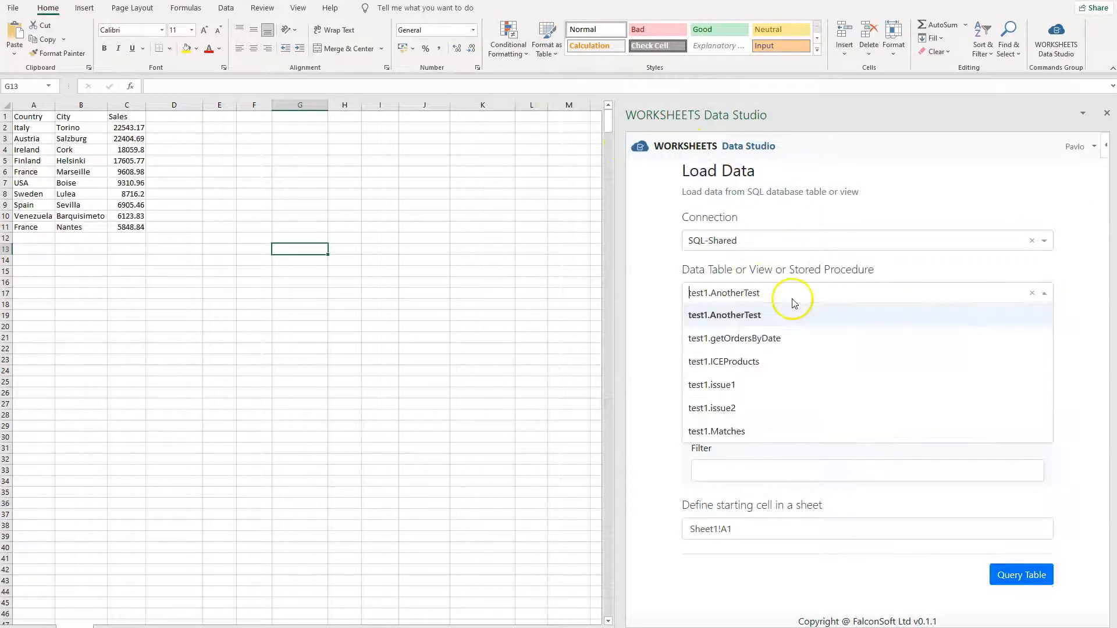
{"action": "left_click", "coordinate": [770, 342]}
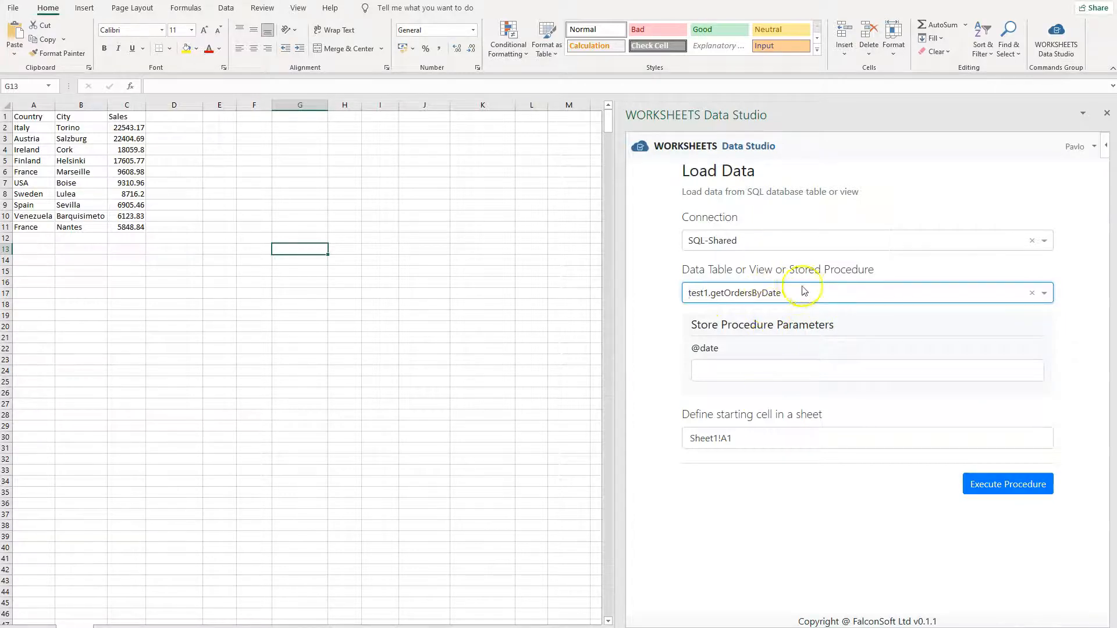
{"action": "left_click", "coordinate": [739, 372]}
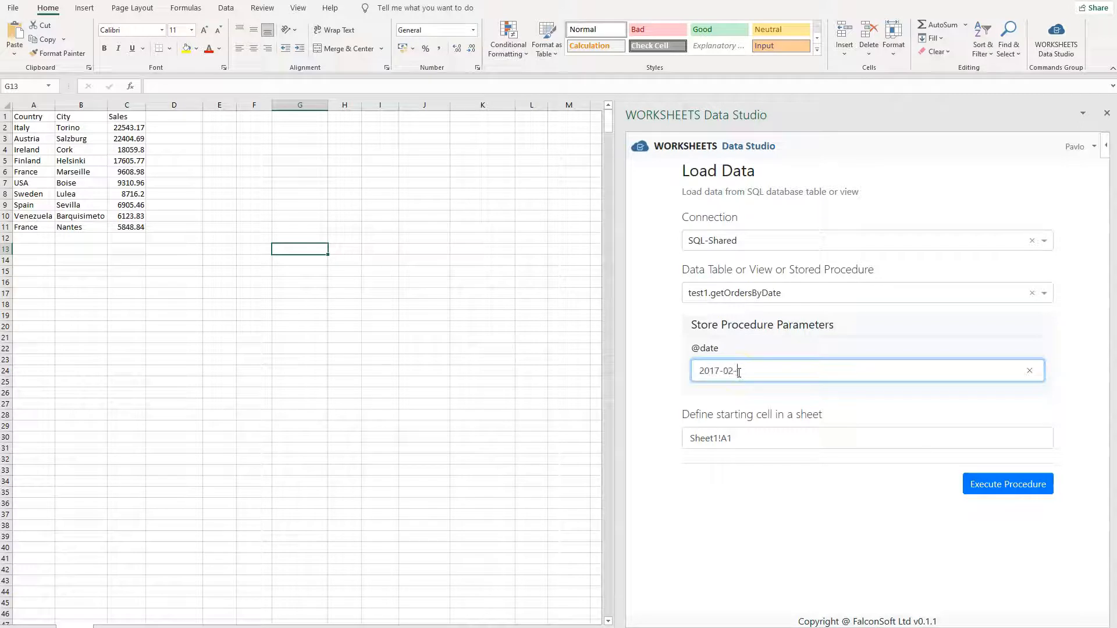
{"action": "left_click", "coordinate": [977, 484]}
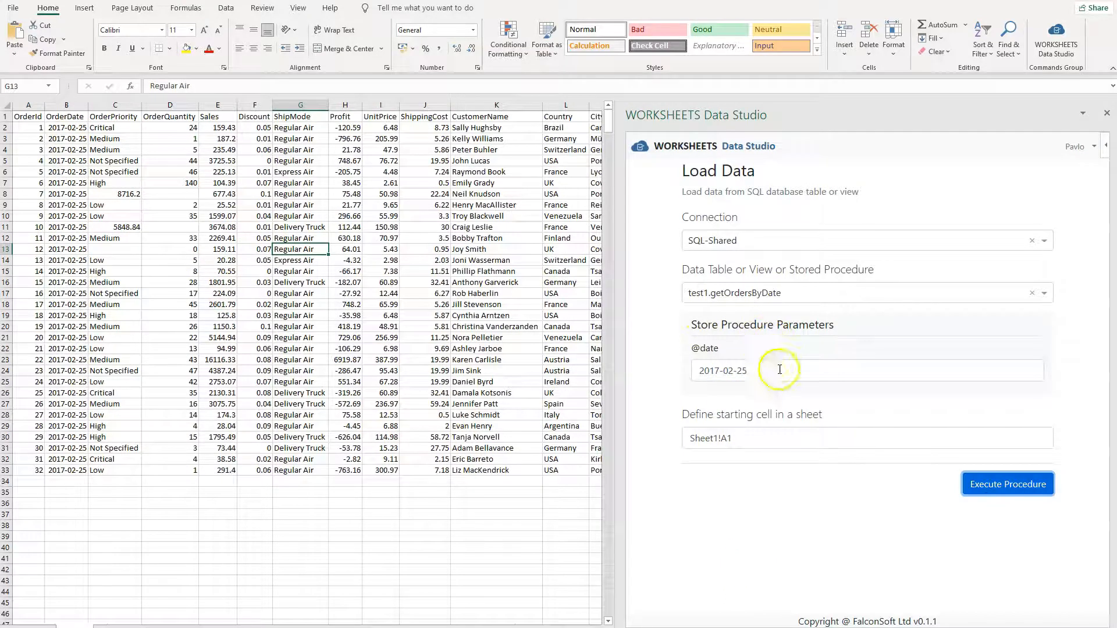
- Load the top 100 rows of test1.AnotherTest with all fields into the sheet at Sheet1!A1
{"action": "left_click", "coordinate": [787, 293]}
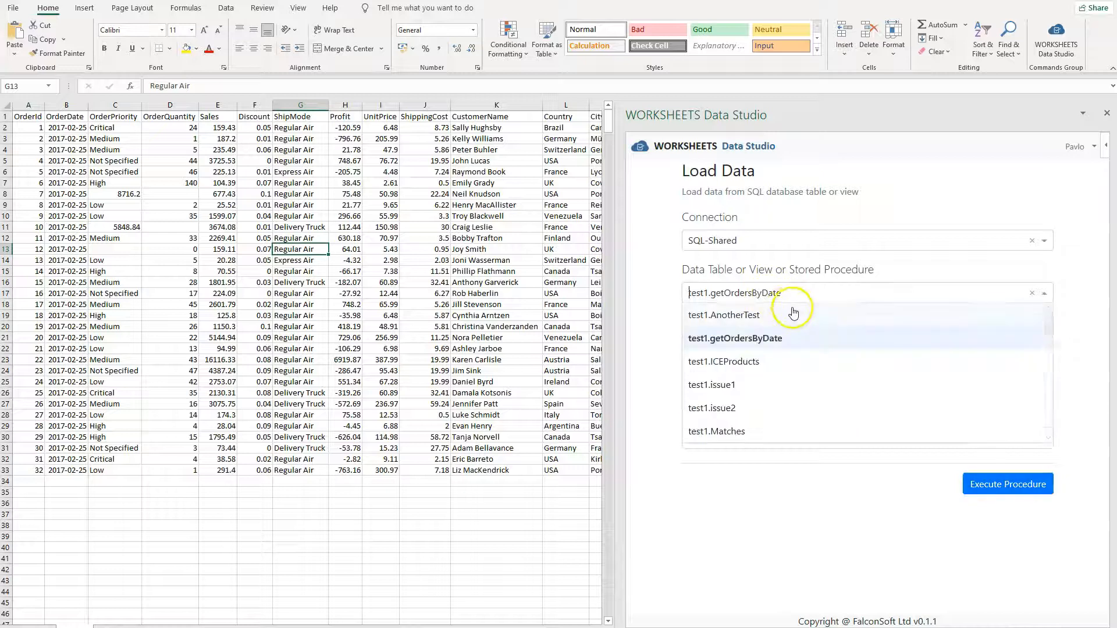
{"action": "left_click", "coordinate": [747, 317]}
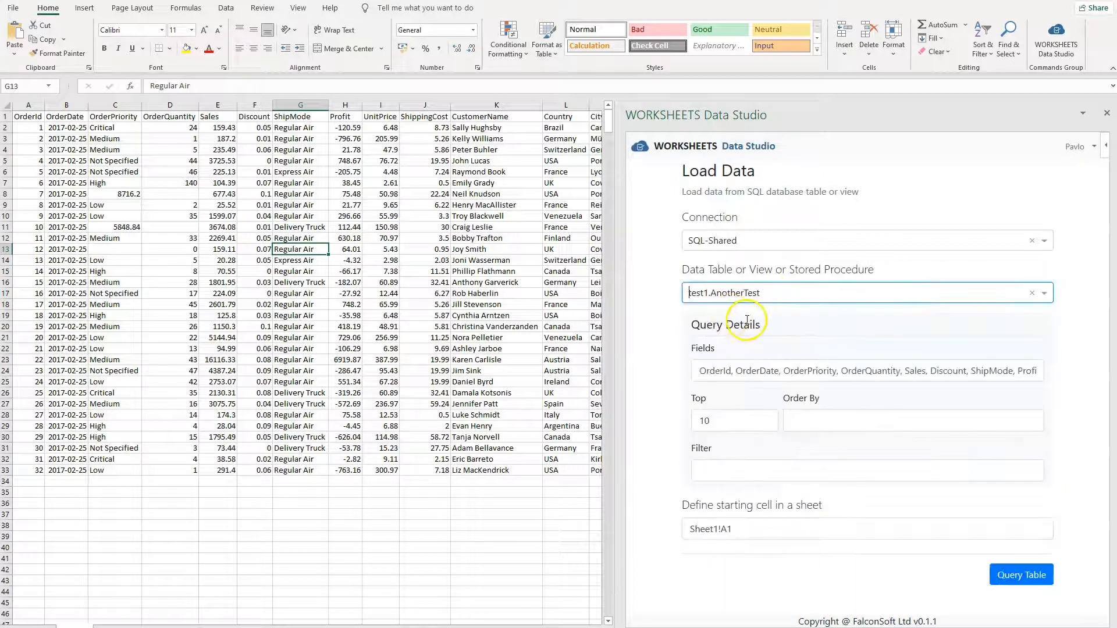
{"action": "left_click", "coordinate": [747, 422]}
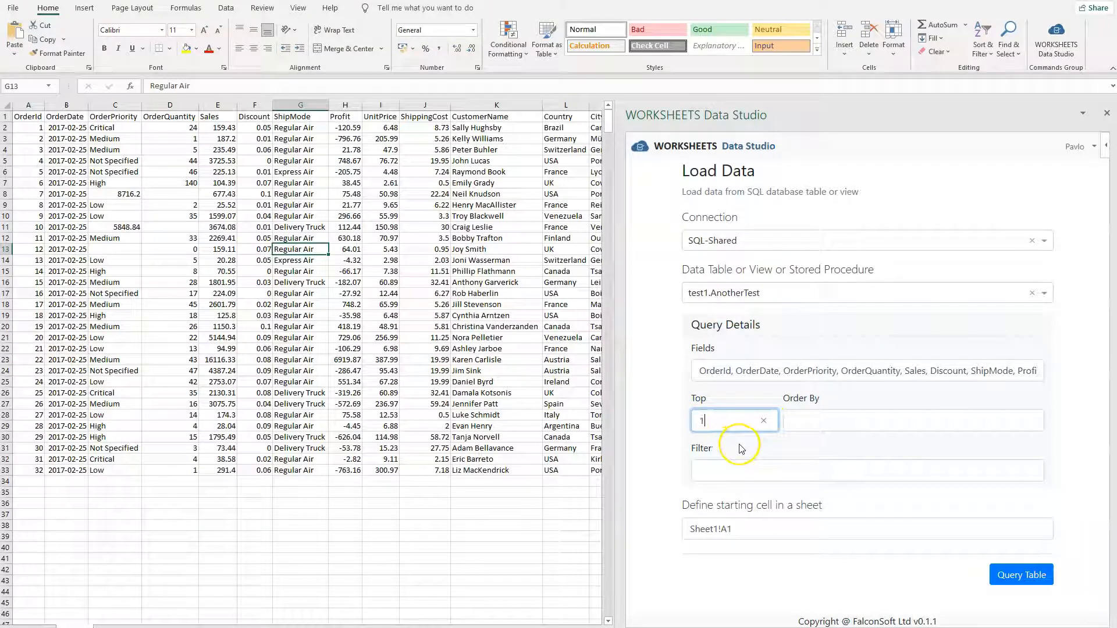
{"action": "left_click", "coordinate": [1012, 574]}
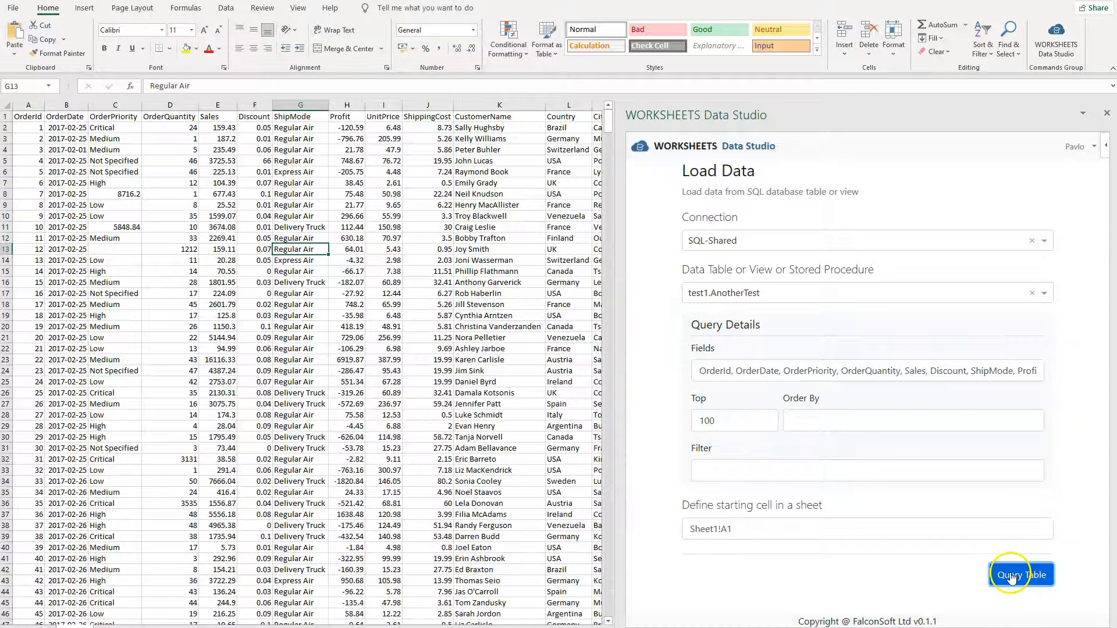
{"action": "left_click", "coordinate": [318, 301]}
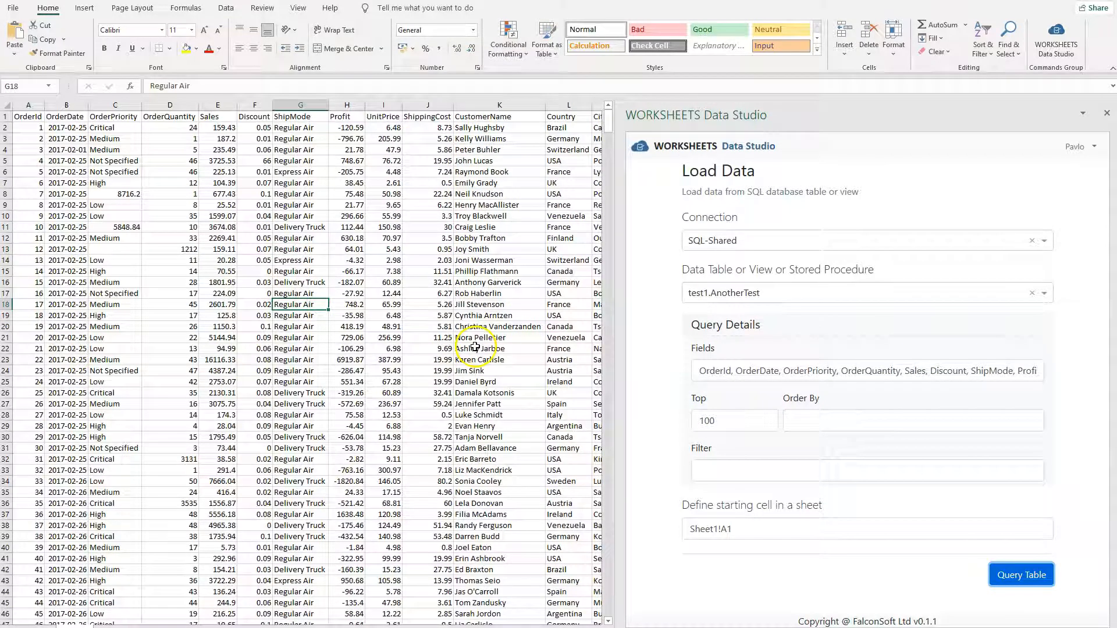
- Open the add-in's Save Data page and select the order data with its headers in cells A1:L28
{"action": "left_click", "coordinate": [642, 146]}
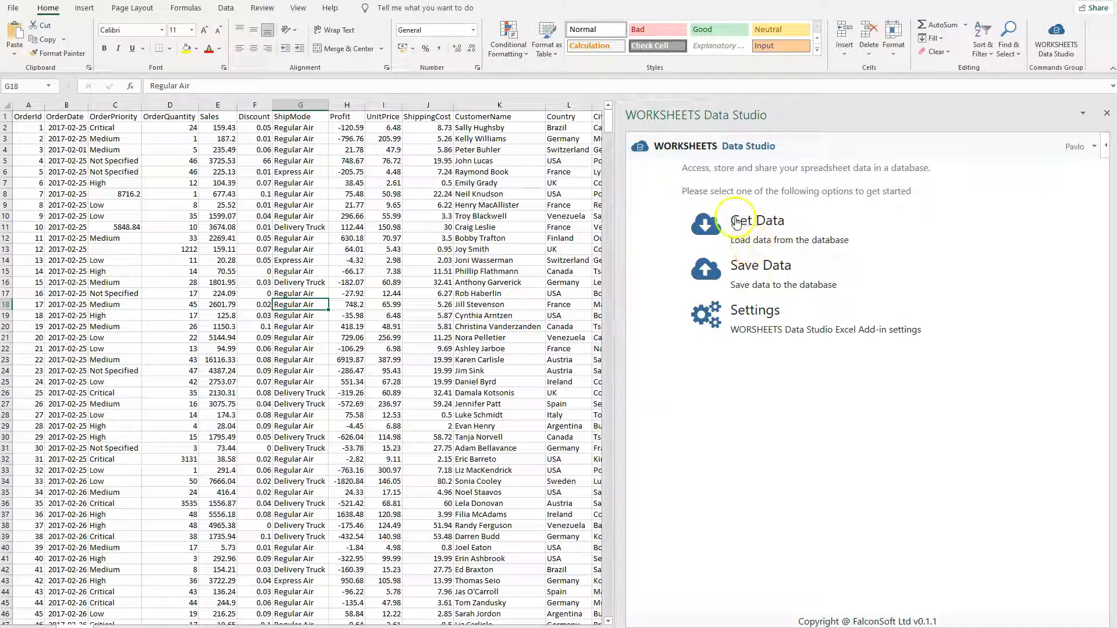
{"action": "left_click", "coordinate": [761, 268]}
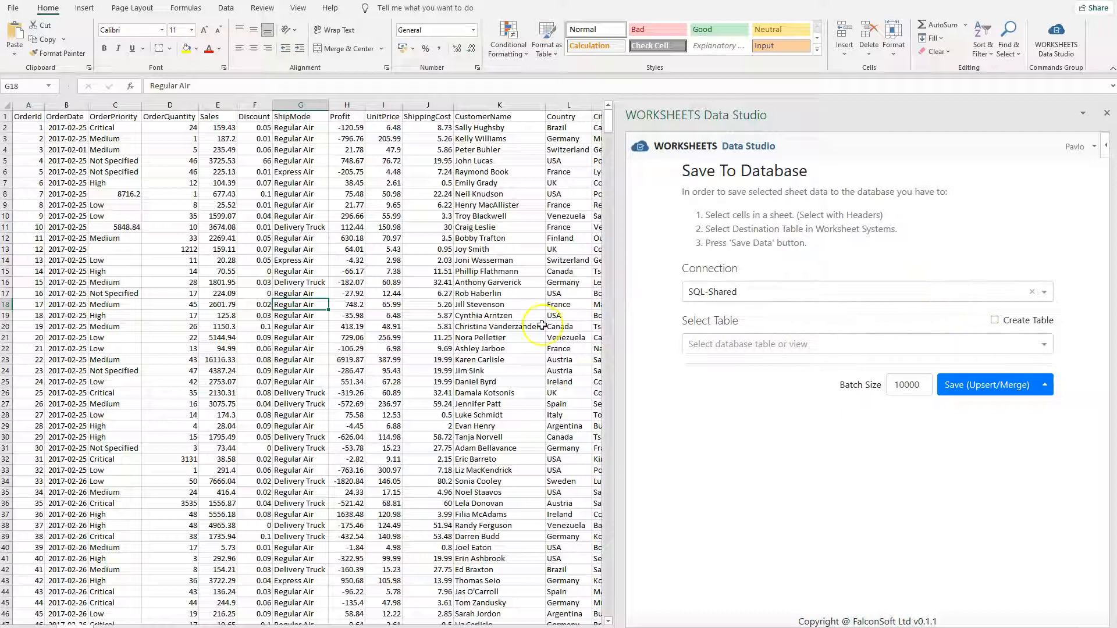
{"action": "left_click", "coordinate": [126, 161]}
{"action": "left_click", "coordinate": [311, 194]}
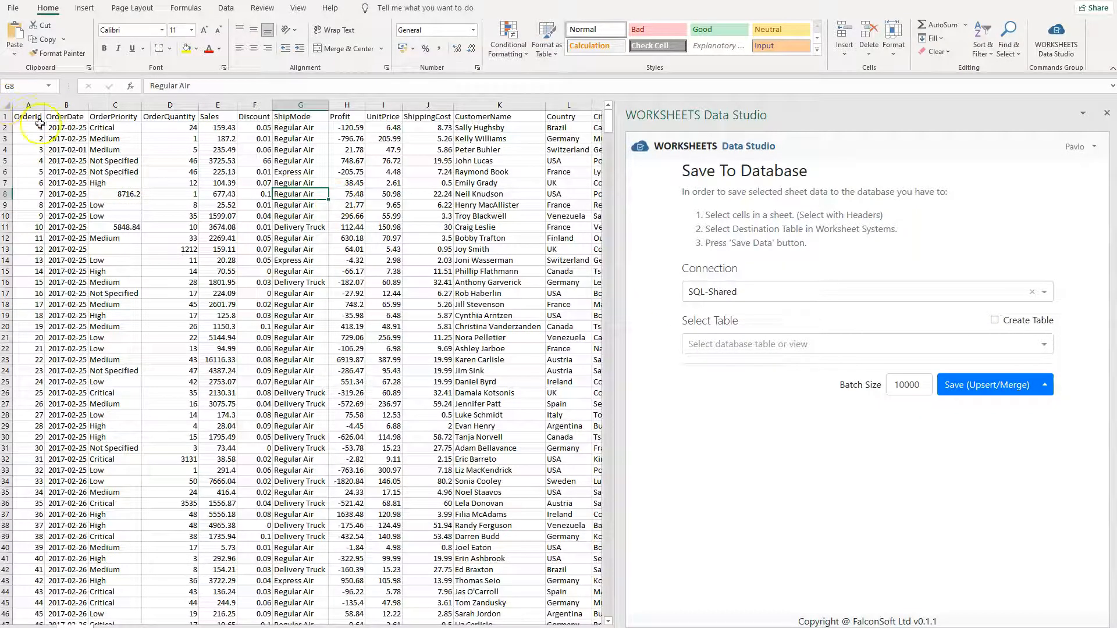
{"action": "left_click_drag", "start_coordinate": [25, 117], "coordinate": [553, 417]}
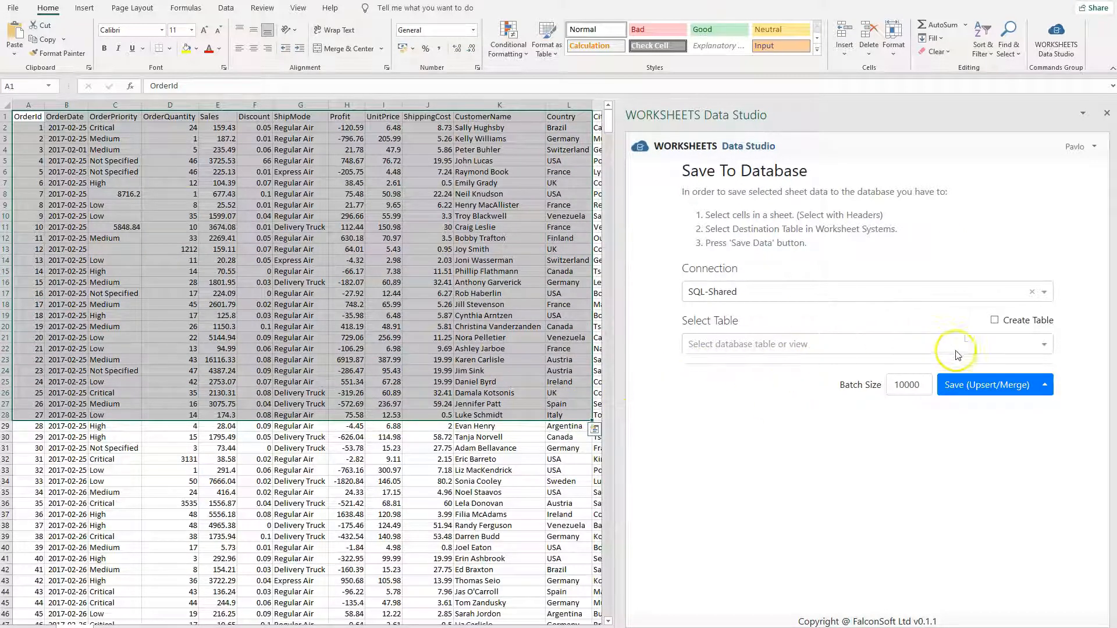
- Enable table creation, name the new table Test1.NewTable2, and create it while saving the selected order data with Upsert/Merge
{"action": "left_click", "coordinate": [995, 320]}
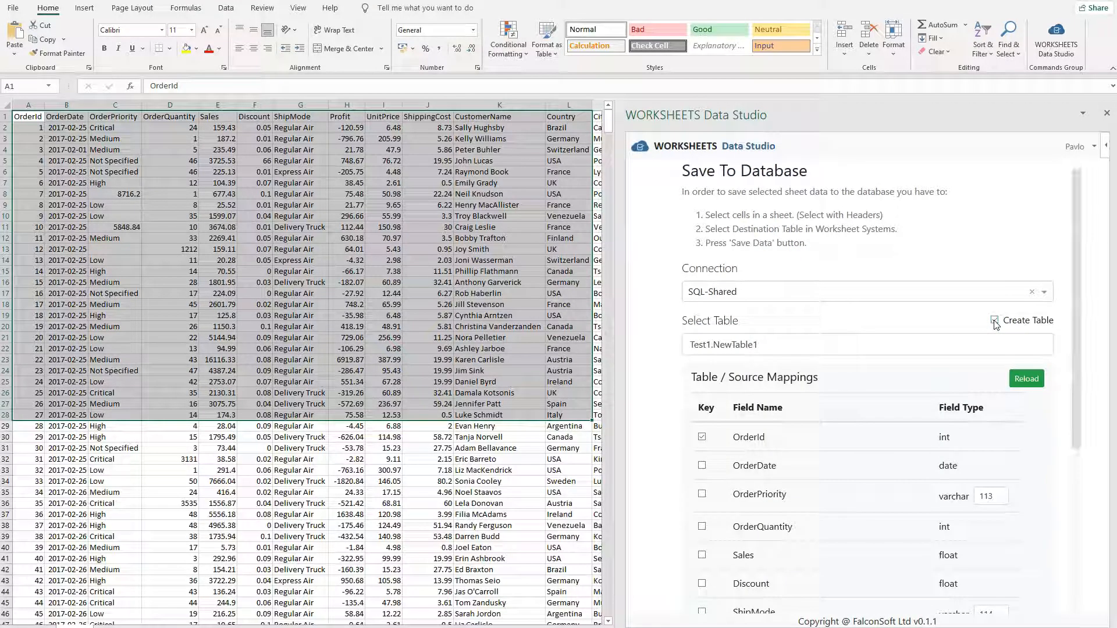
{"action": "left_click", "coordinate": [779, 344]}
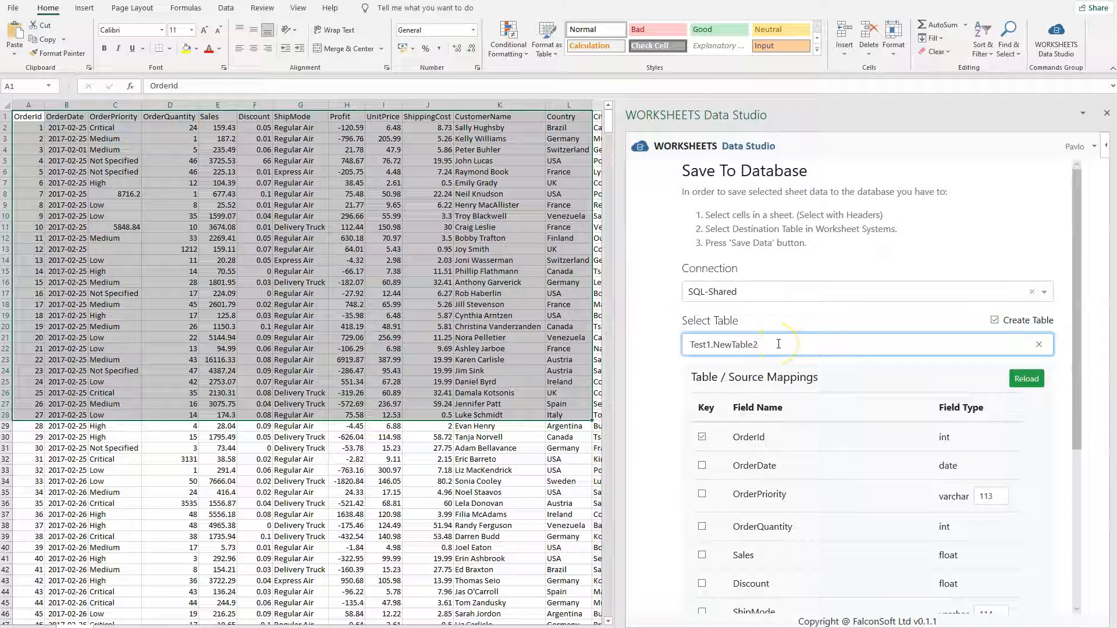
{"action": "scroll", "coordinate": [863, 403], "scroll_direction": "down", "scroll_amount": 1}
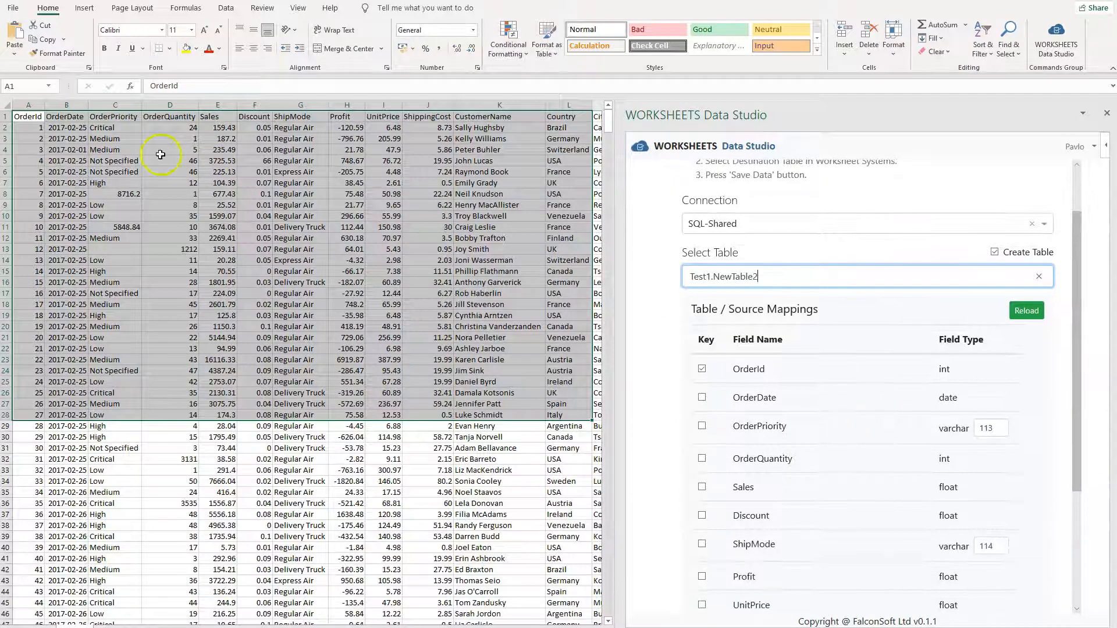
{"action": "scroll", "coordinate": [734, 324], "scroll_direction": "down", "scroll_amount": 1}
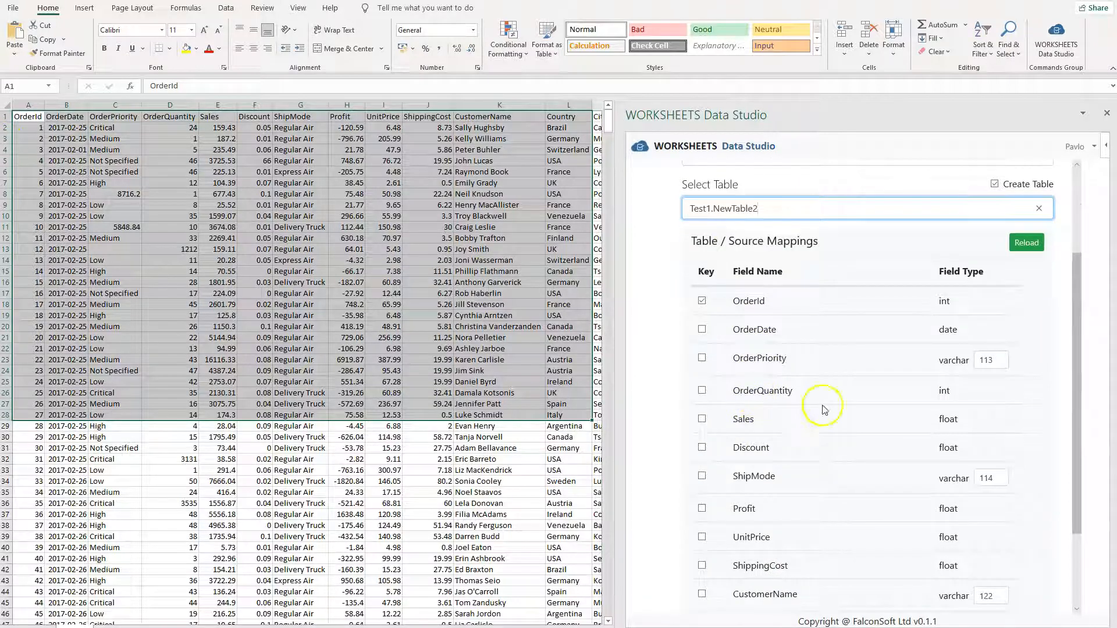
{"action": "scroll", "coordinate": [968, 279], "scroll_direction": "down", "scroll_amount": 2}
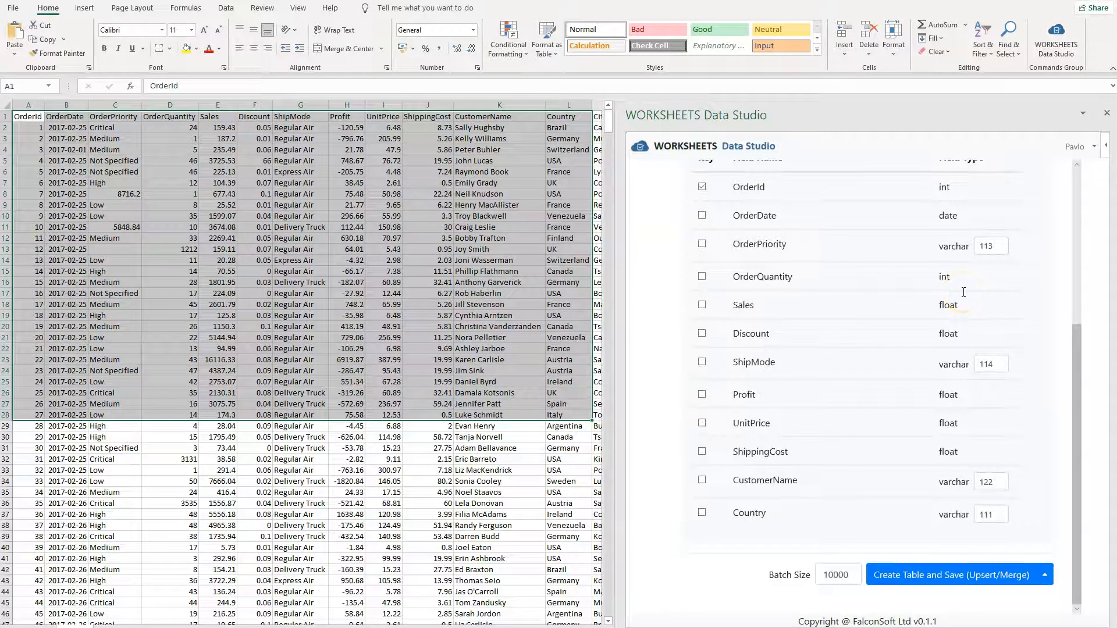
{"action": "scroll", "coordinate": [830, 315], "scroll_direction": "up", "scroll_amount": 3}
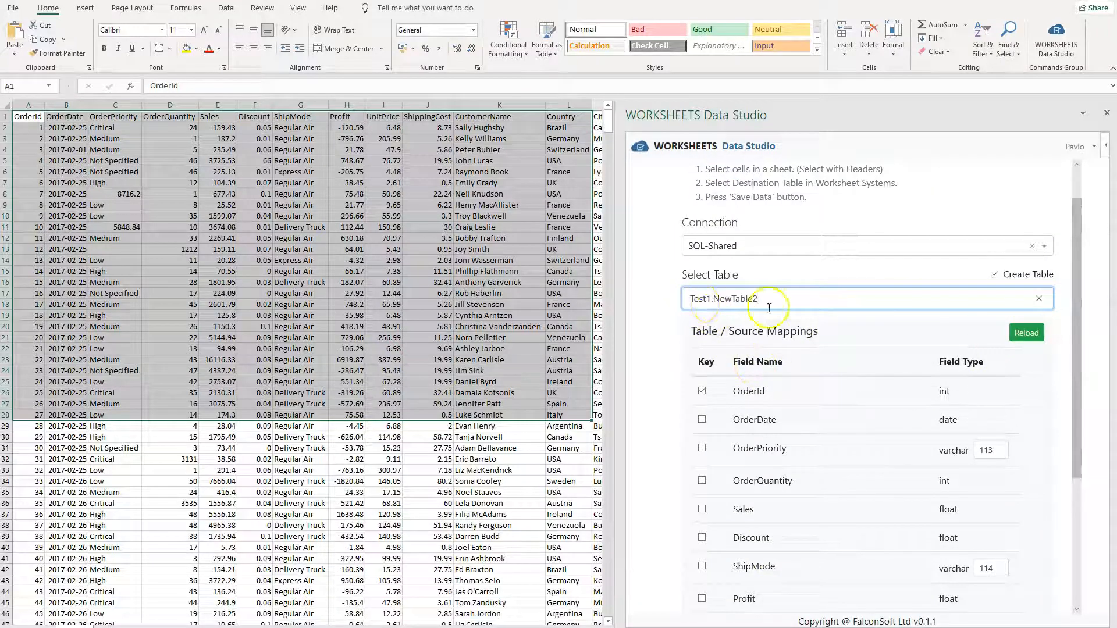
{"action": "scroll", "coordinate": [769, 308], "scroll_direction": "down", "scroll_amount": 3}
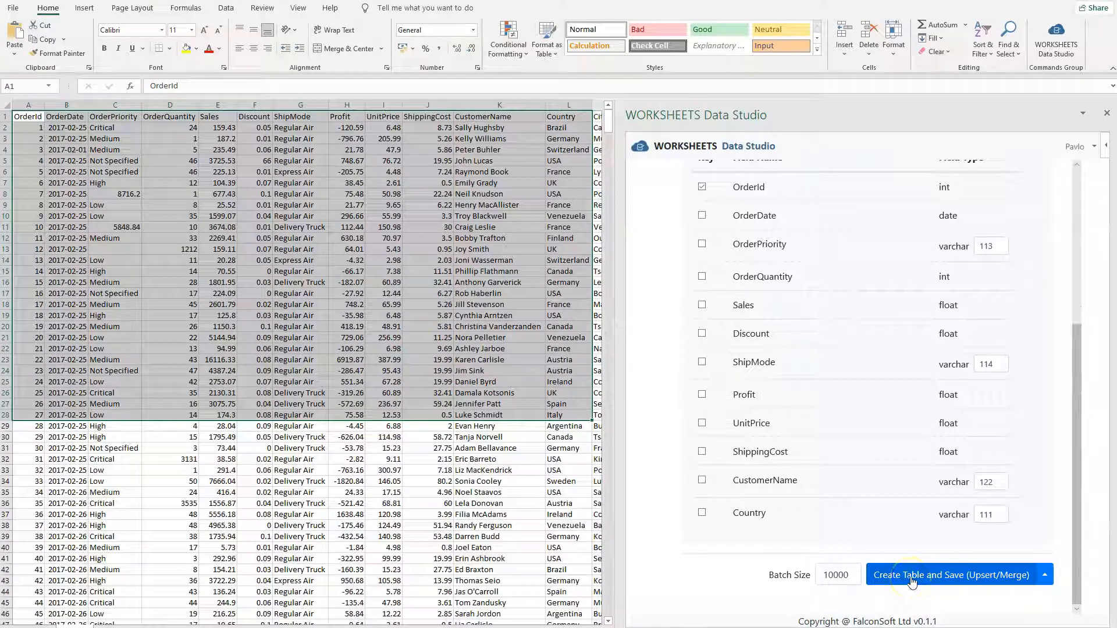
{"action": "left_click", "coordinate": [912, 577]}
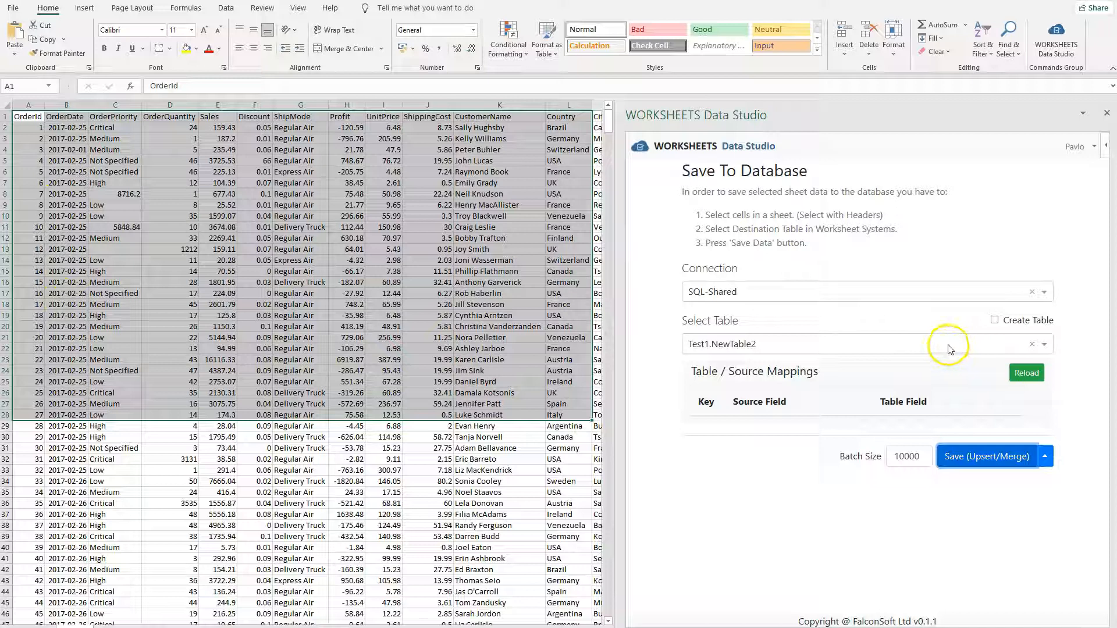
- Reload the table/source mappings for Test1.NewTable2 and review how the sheet fields map to the table fields
{"action": "left_click", "coordinate": [1020, 374]}
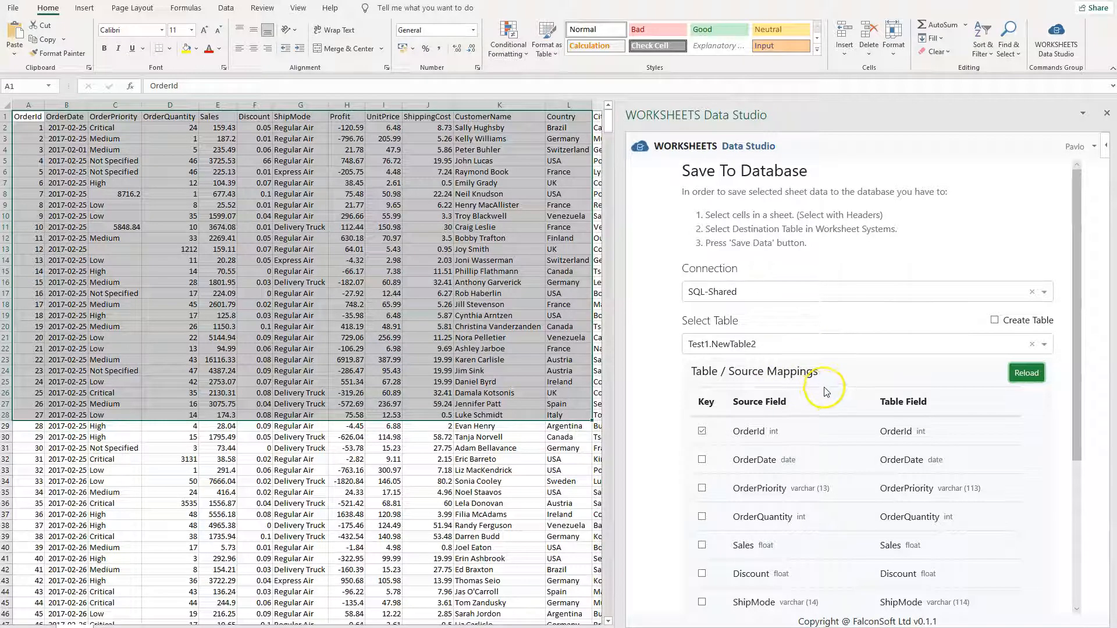
{"action": "scroll", "coordinate": [846, 381], "scroll_direction": "down", "scroll_amount": 3}
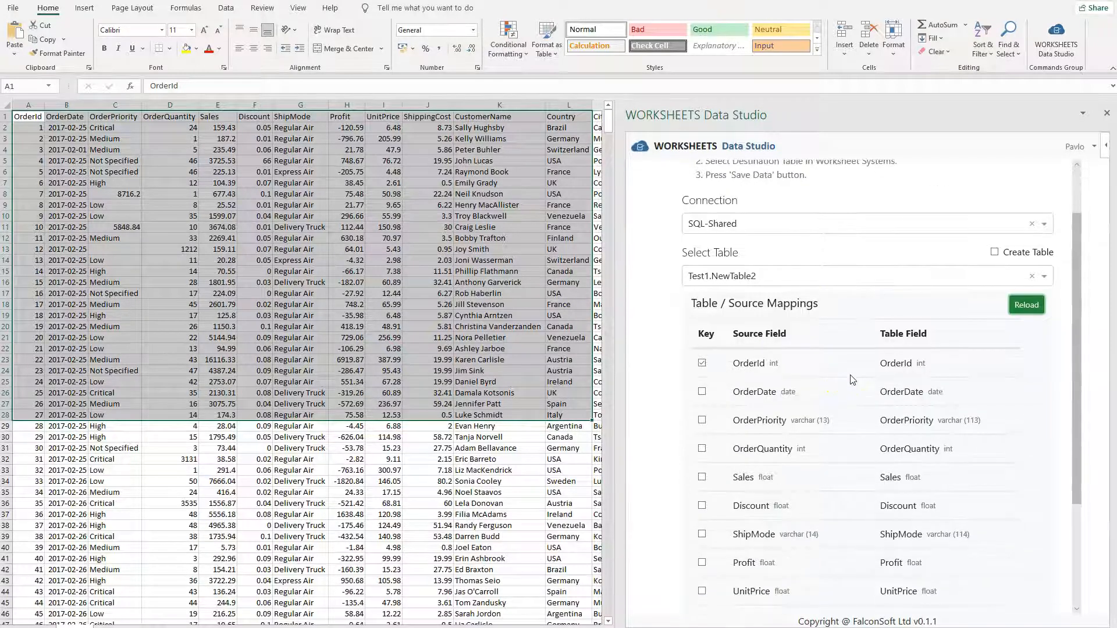
{"action": "scroll", "coordinate": [785, 274], "scroll_direction": "up", "scroll_amount": 5}
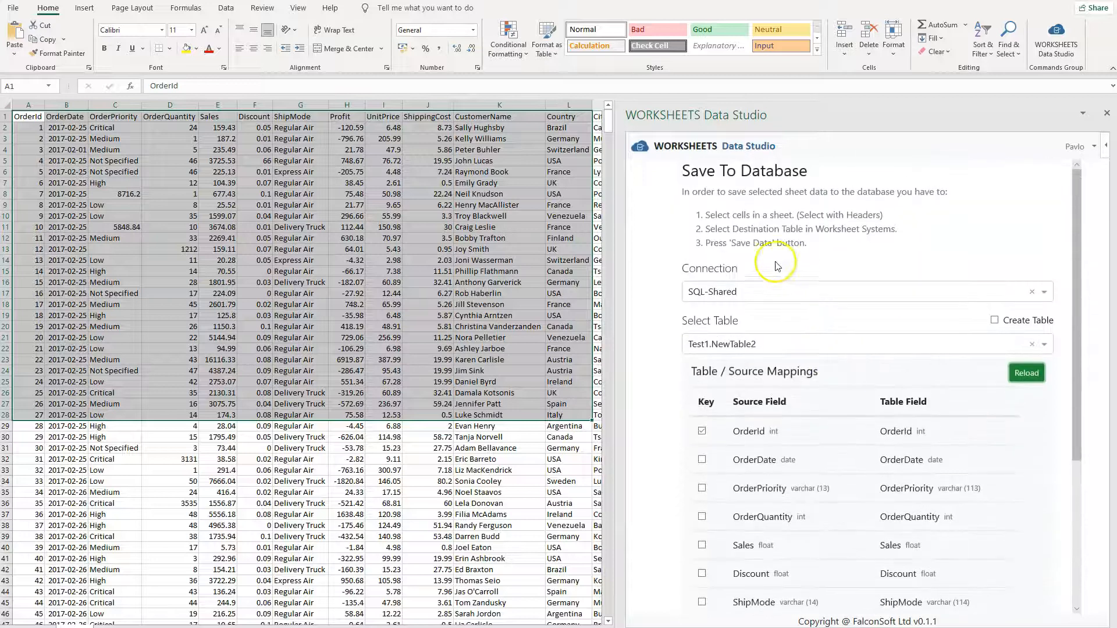
- Set the OrderQuantity to 33 in D5 and 22 in D7, and try to reload the mappings with only E13 selected
{"action": "left_click", "coordinate": [175, 229]}
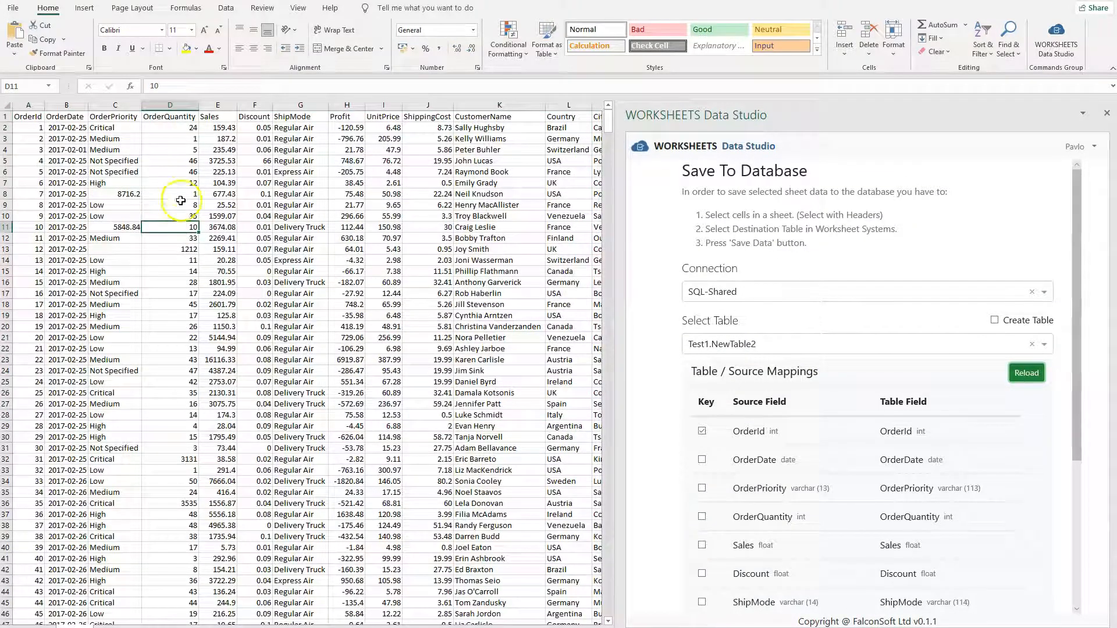
{"action": "left_click", "coordinate": [174, 158]}
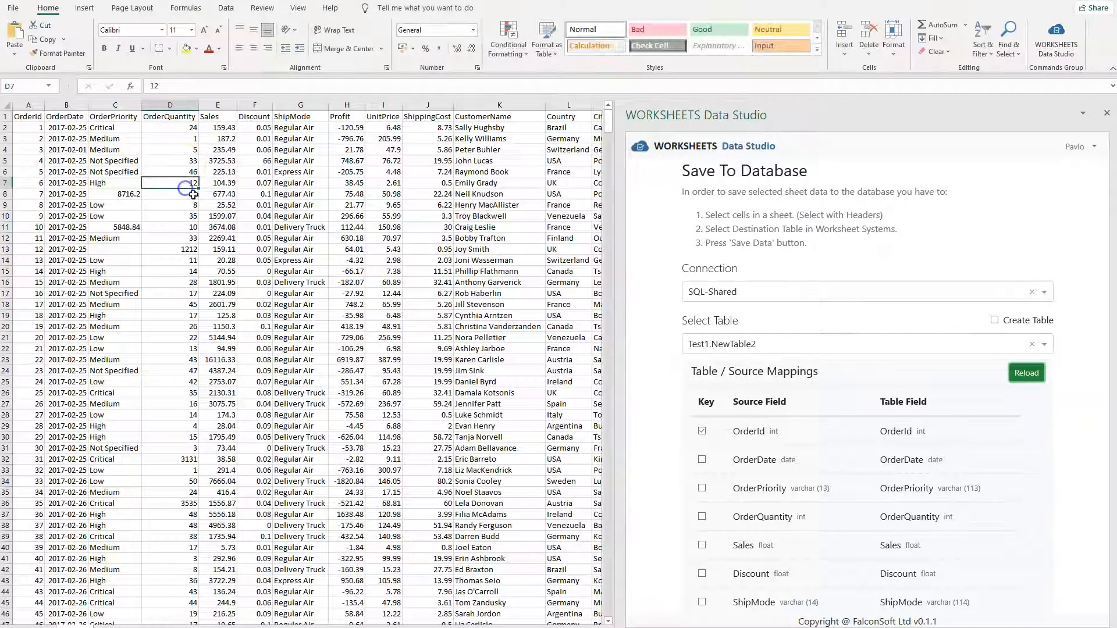
{"action": "left_click", "coordinate": [214, 250]}
{"action": "left_click", "coordinate": [1026, 373]}
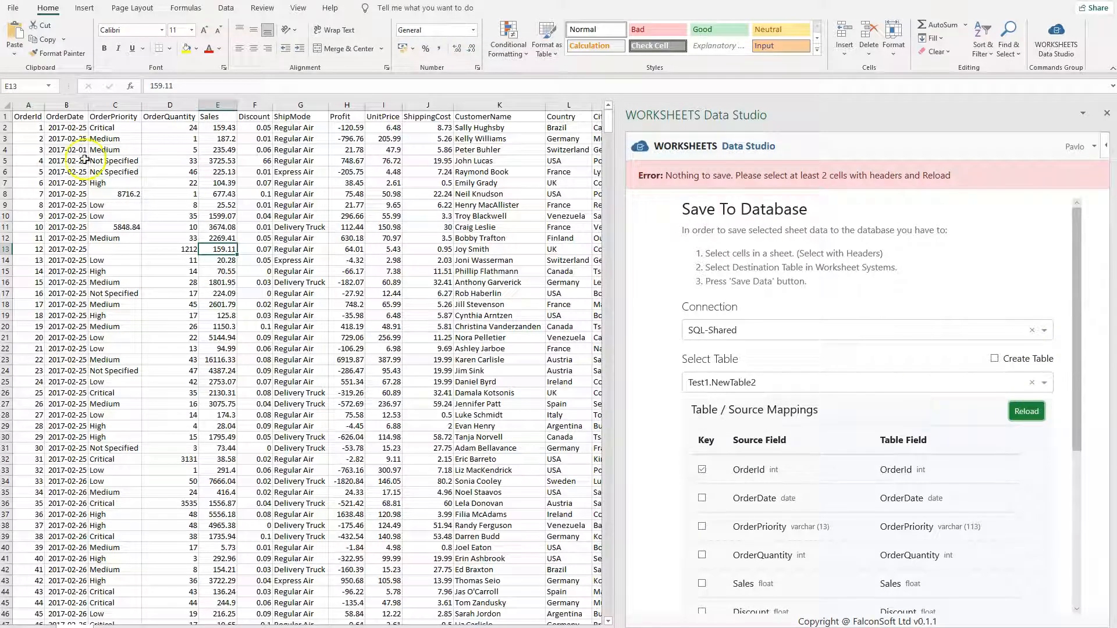
- Set the OrderQuantity in cells D2 and D3 to 234
{"action": "left_click_drag", "start_coordinate": [28, 118], "coordinate": [297, 183]}
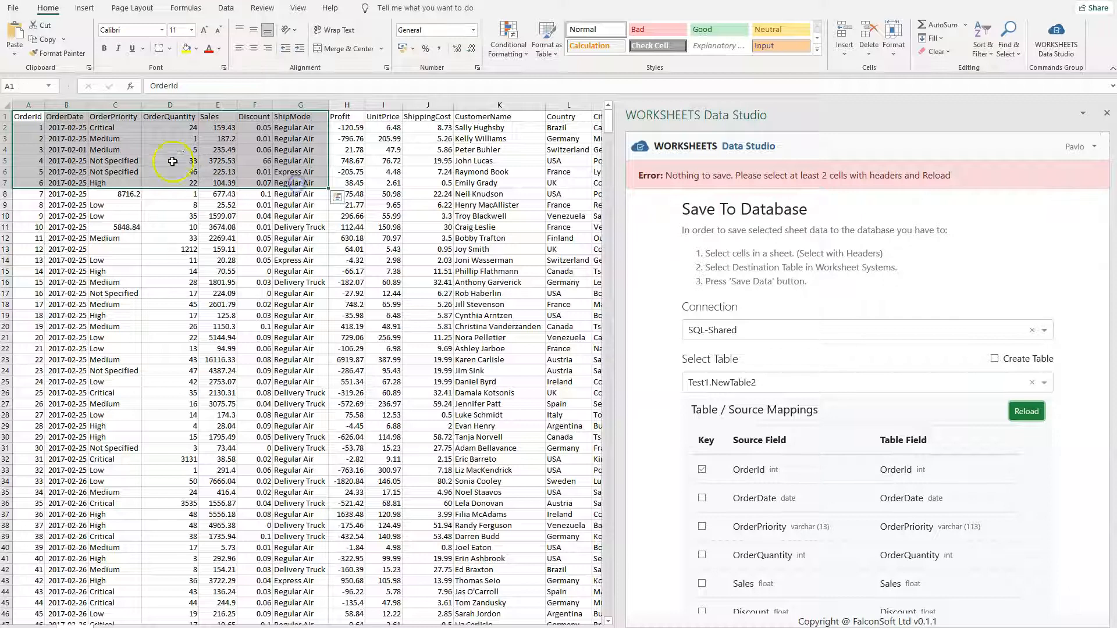
{"action": "left_click", "coordinate": [182, 128]}
{"action": "type", "text": "234"}
{"action": "left_click", "coordinate": [185, 141]}
{"action": "type", "text": "234"}
{"action": "left_click", "coordinate": [188, 157]}
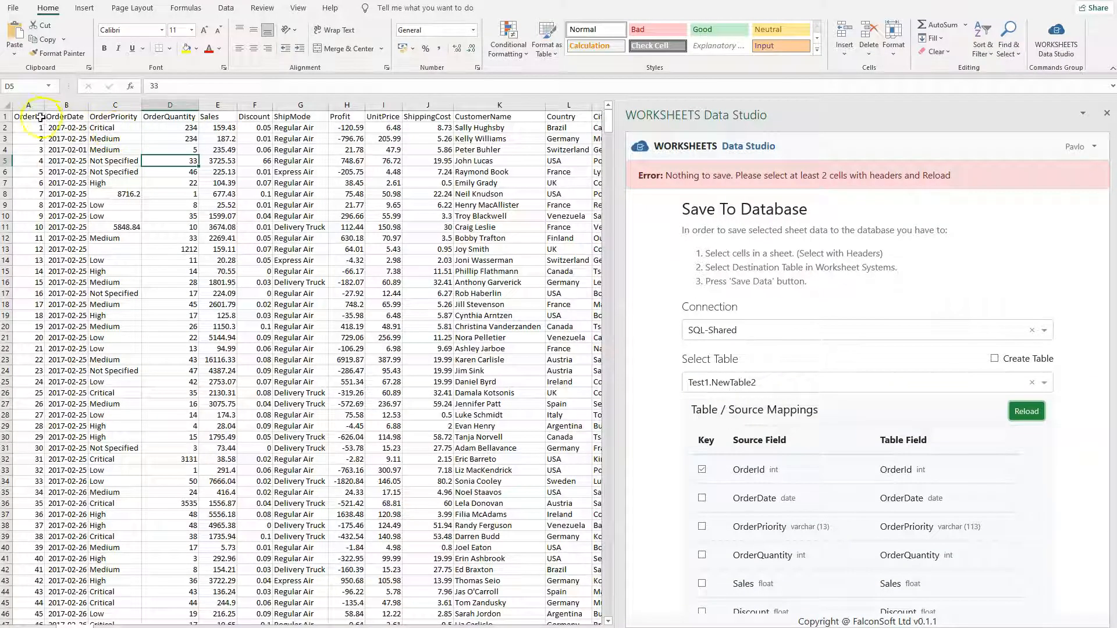
- Select cells A1:I11 with headers, reload the mappings, and save the changed rows to Test1.NewTable2 with Upsert/Merge
{"action": "left_click_drag", "start_coordinate": [39, 116], "coordinate": [384, 231]}
{"action": "left_click", "coordinate": [1024, 411]}
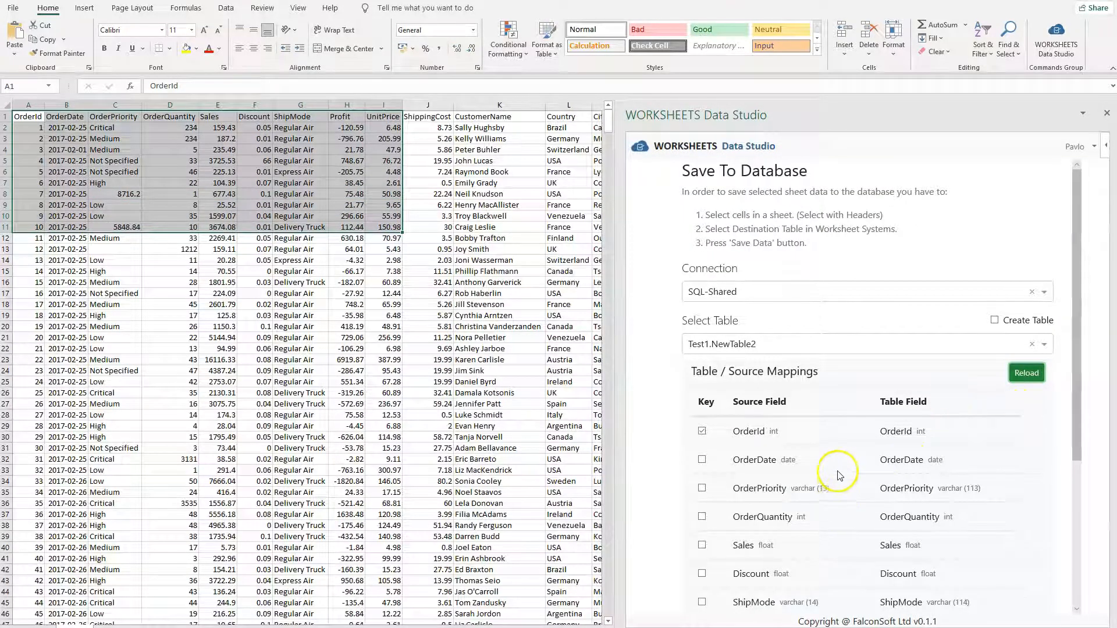
{"action": "scroll", "coordinate": [838, 477], "scroll_direction": "down", "scroll_amount": 1}
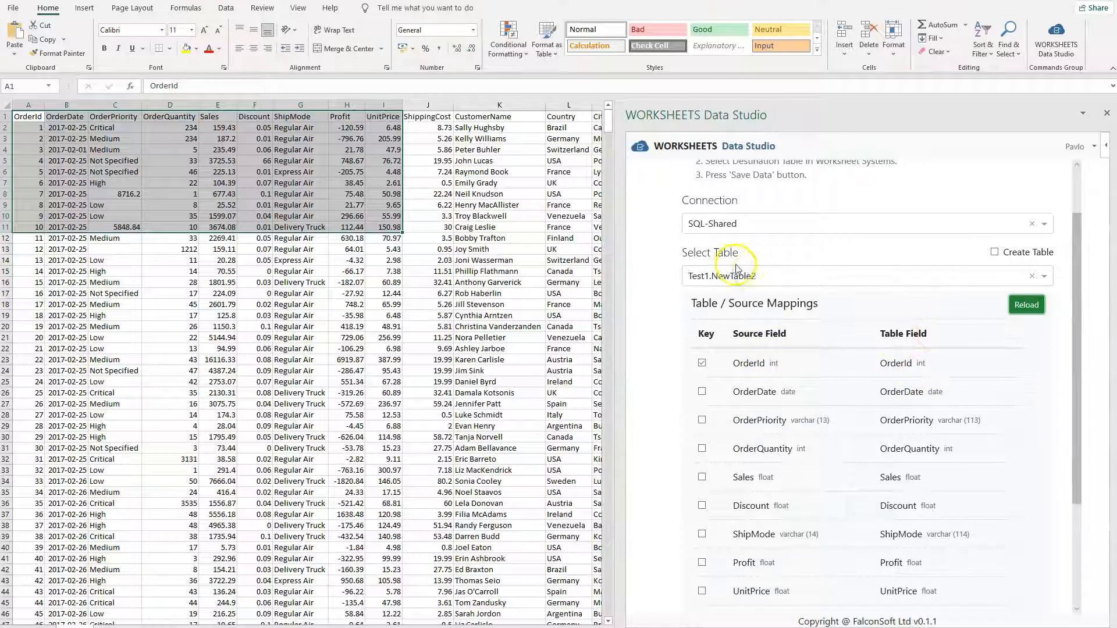
{"action": "scroll", "coordinate": [871, 414], "scroll_direction": "down", "scroll_amount": 3}
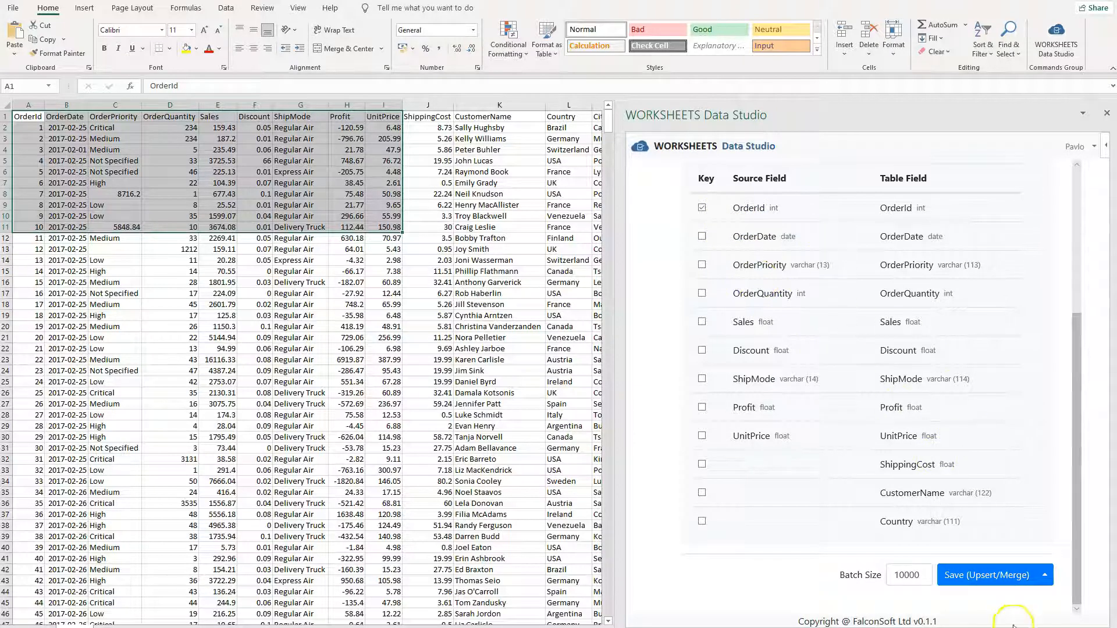
{"action": "left_click", "coordinate": [971, 579]}
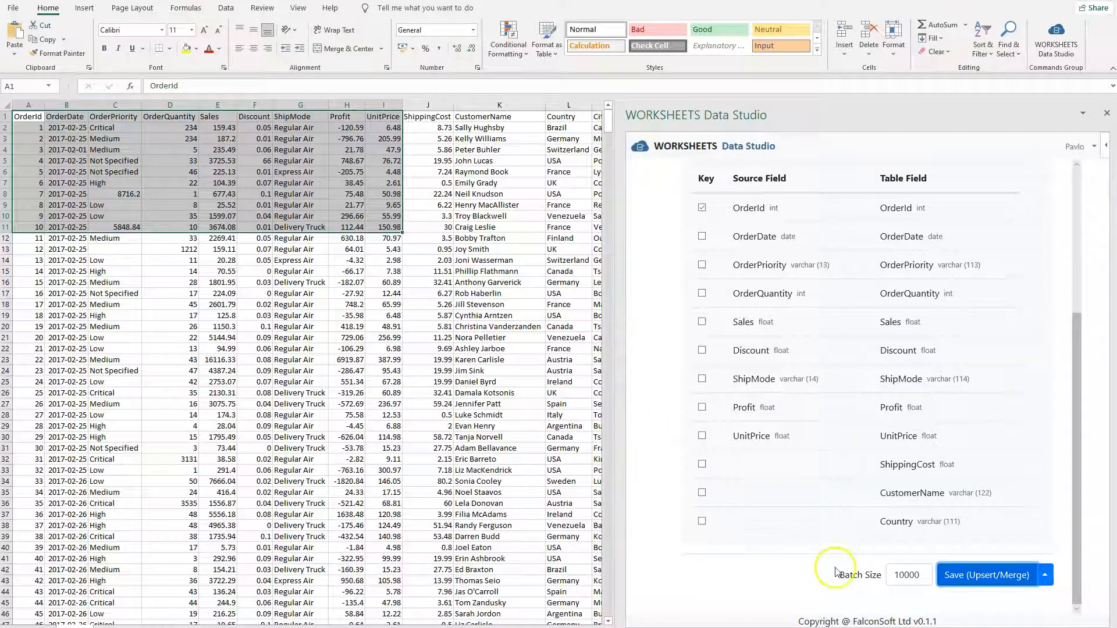
- Examine the batch size setting and the alternative Append and Bulk Insert save modes without saving again
{"action": "left_click", "coordinate": [911, 573]}
{"action": "left_click", "coordinate": [1045, 577]}
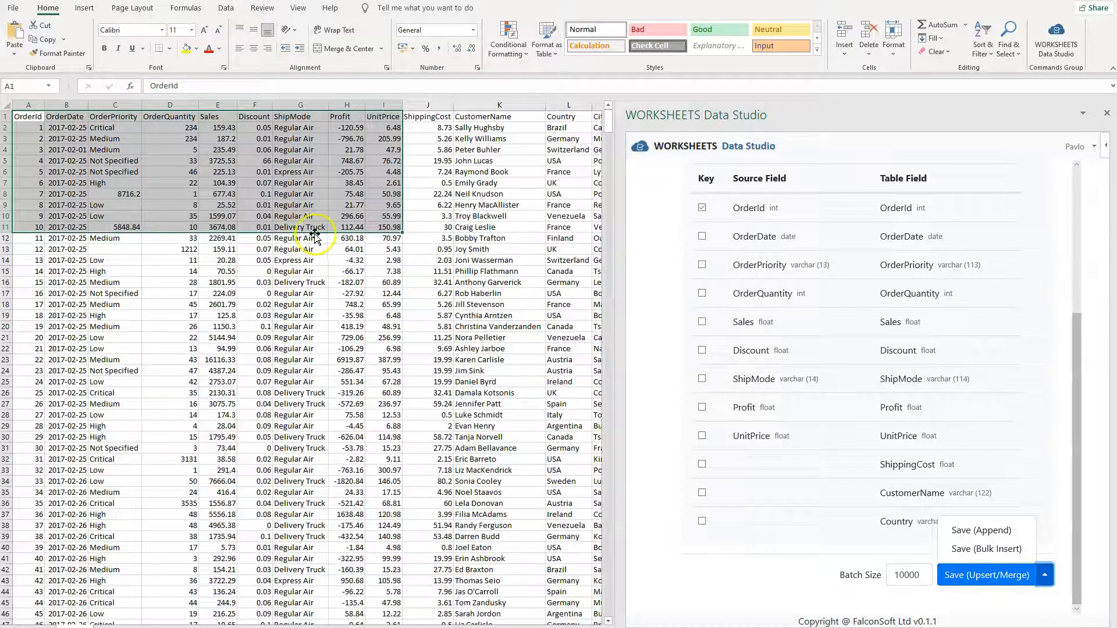
{"action": "left_click", "coordinate": [975, 530]}
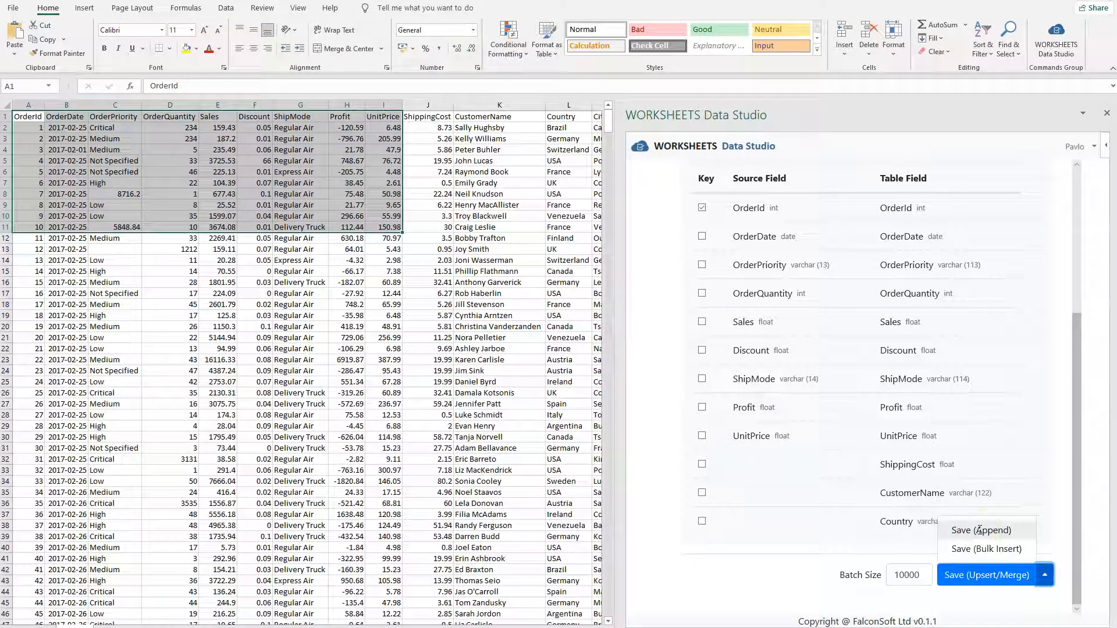
{"action": "left_click", "coordinate": [981, 531]}
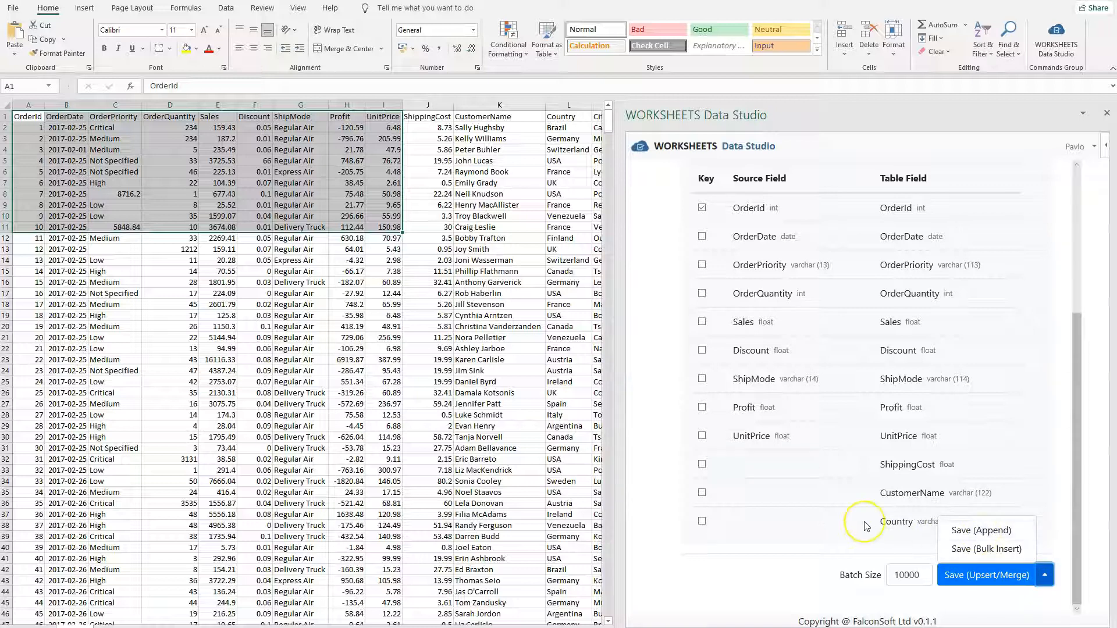
{"action": "left_click", "coordinate": [835, 516]}
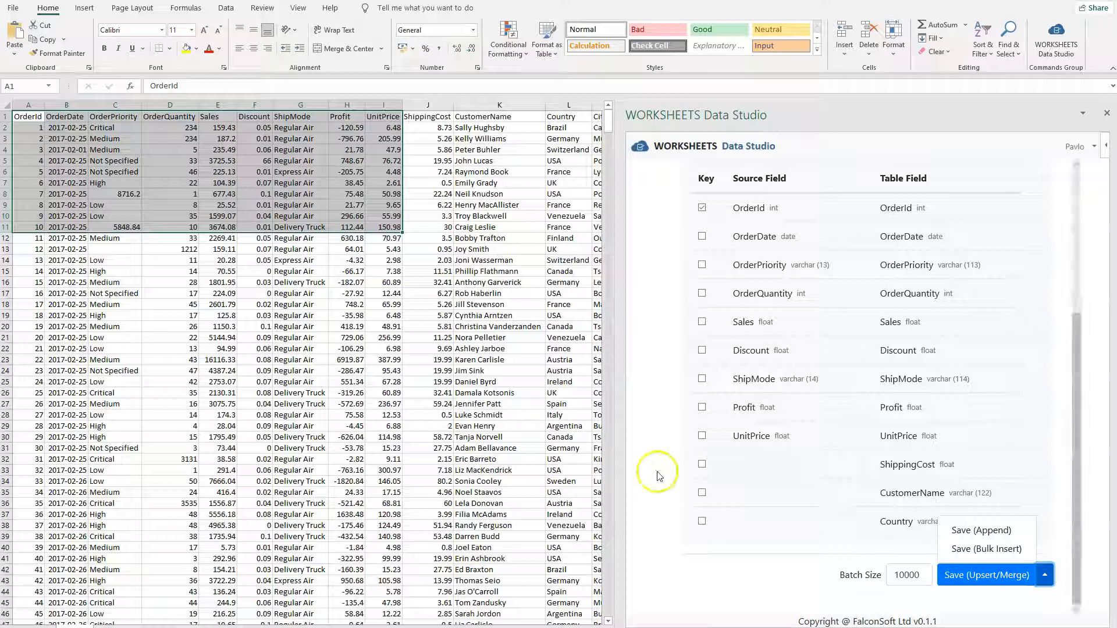
{"action": "left_click", "coordinate": [661, 286]}
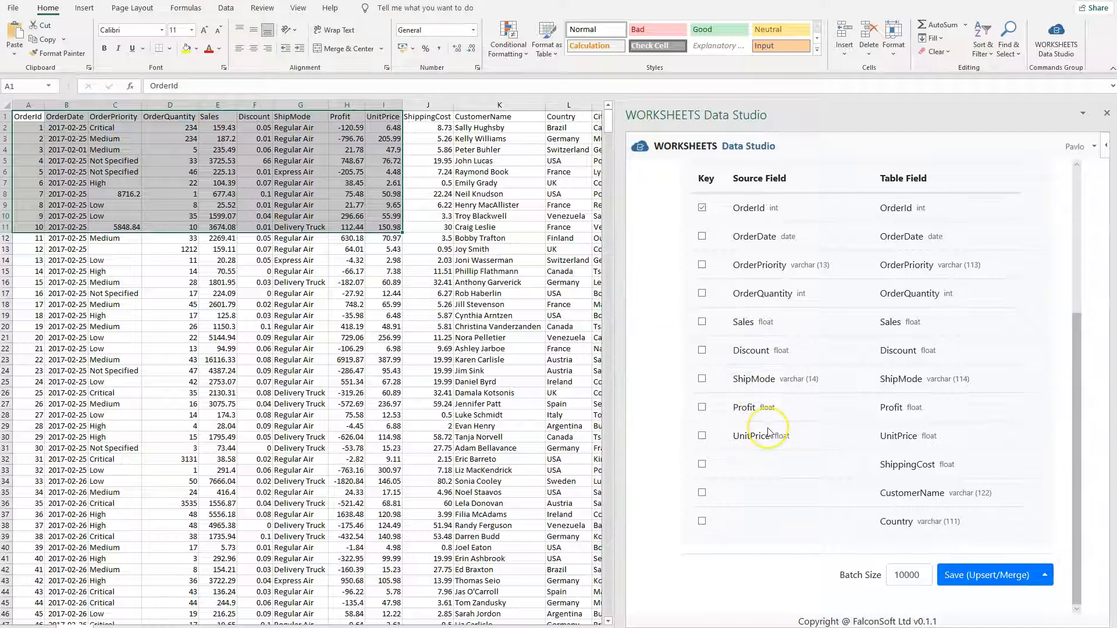
- Leave the Save To Database page and return to the add-in's start page
{"action": "scroll", "coordinate": [761, 400], "scroll_direction": "up", "scroll_amount": 4}
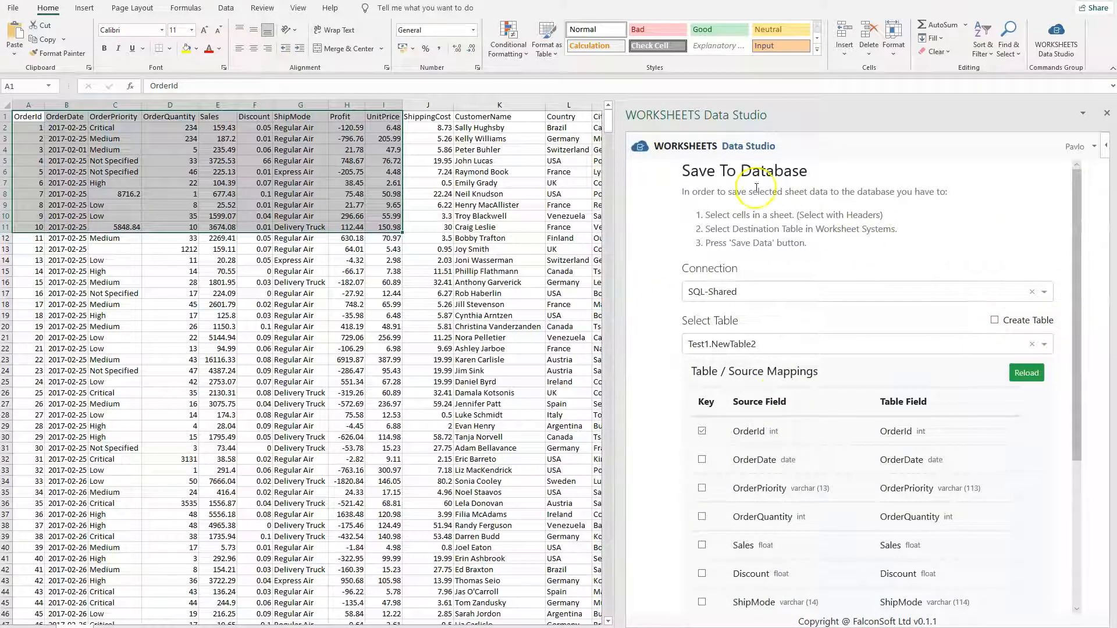
{"action": "left_click", "coordinate": [646, 150]}
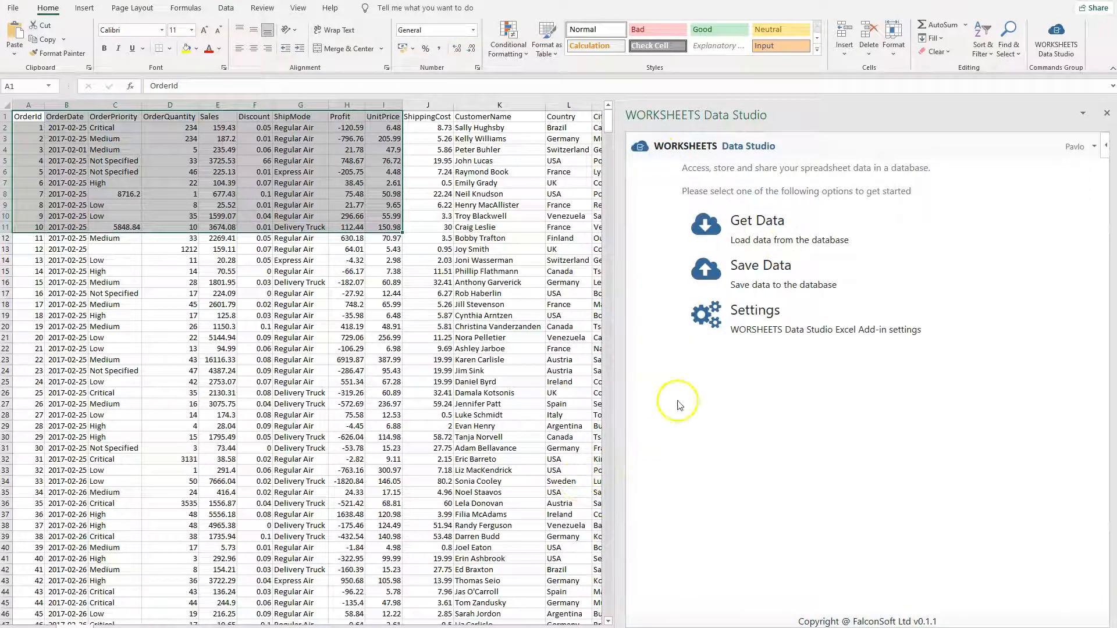